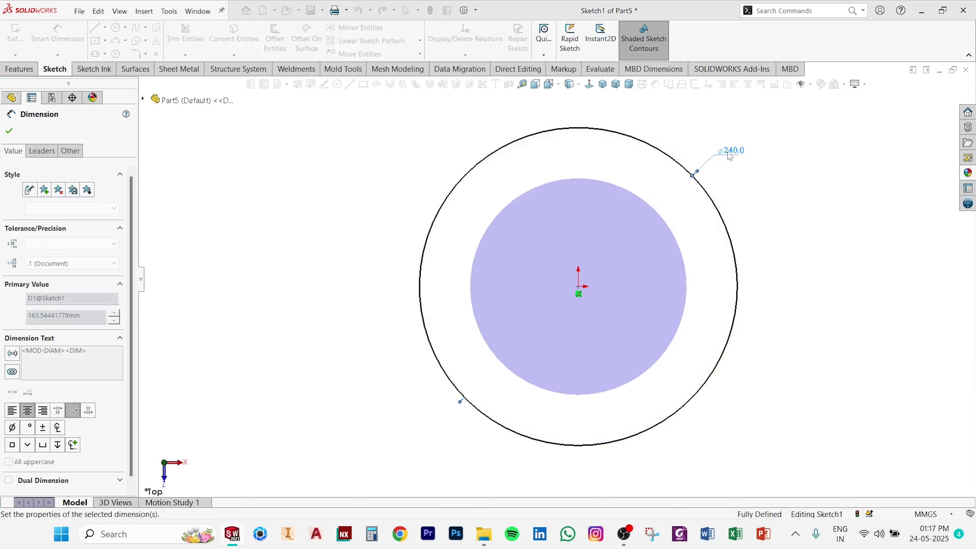
Sketch a circle centred on the origin inside the 240 mm circle and dimension its diameter to 42 mm.
left_click(337, 84)
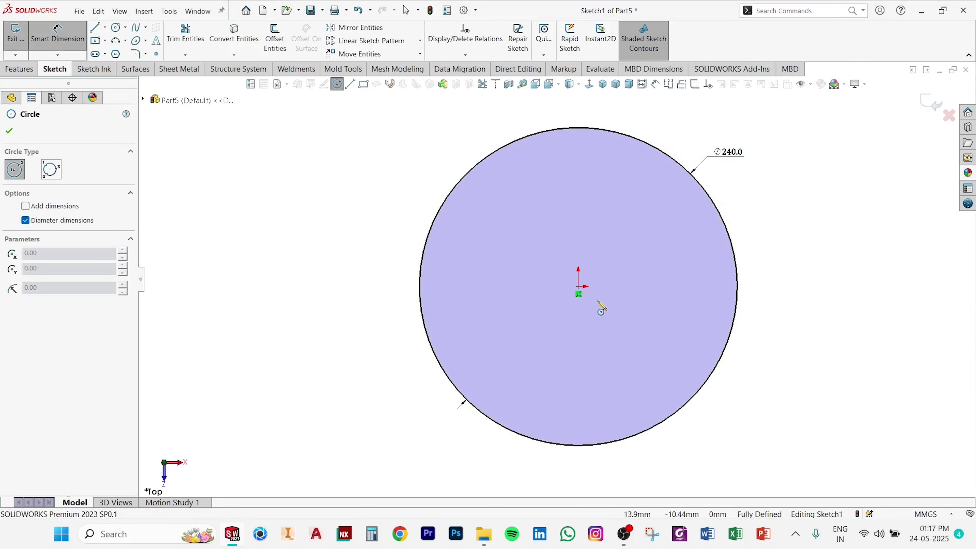
left_click(578, 287)
key("d")
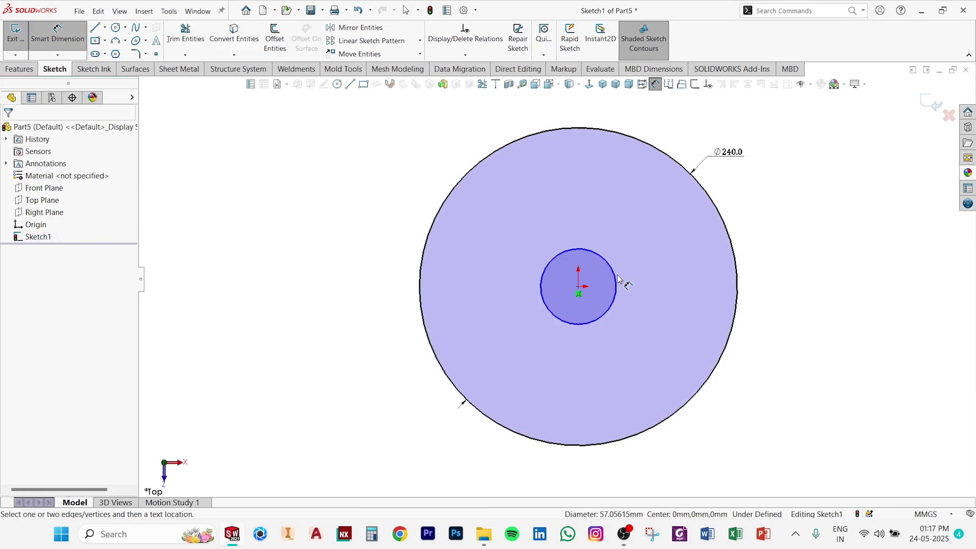
left_click(616, 282)
left_click(632, 252)
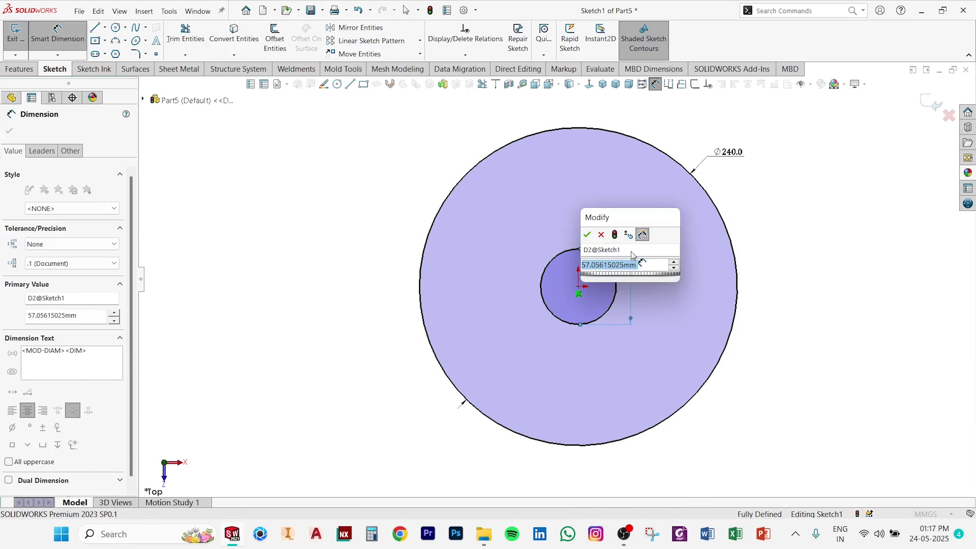
type("42")
key("Return")
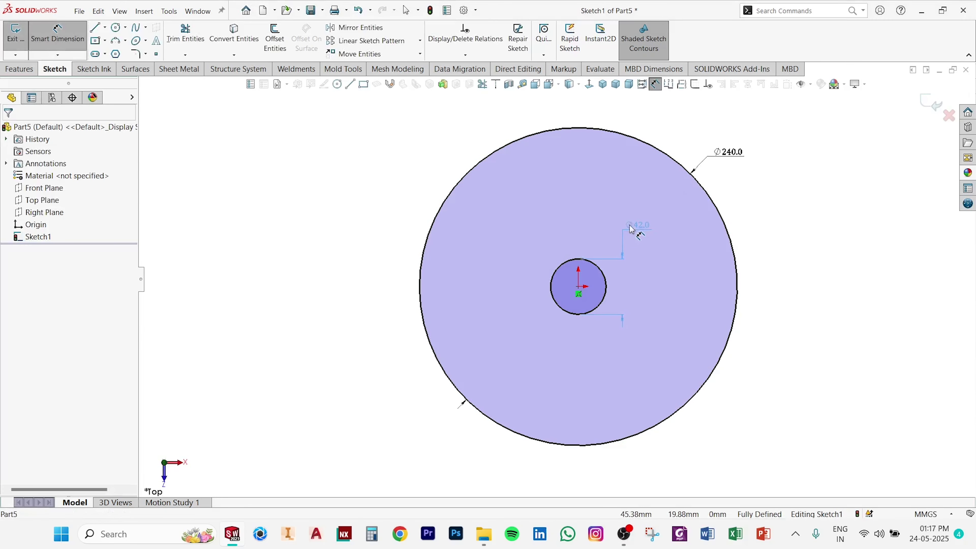
left_click(632, 235)
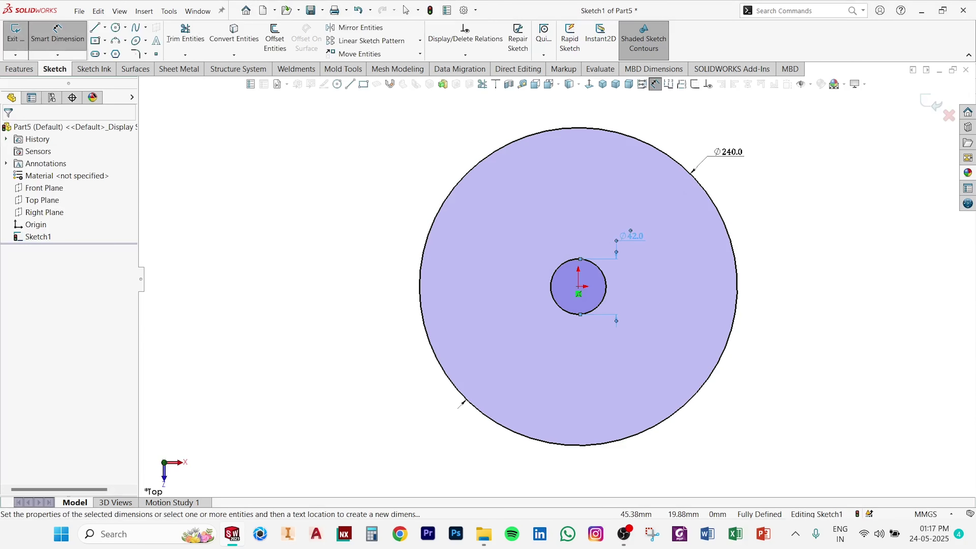
Extrude the ring profile 8 mm blind in the reversed direction and assign Plain Carbon Steel to the part.
left_click(24, 69)
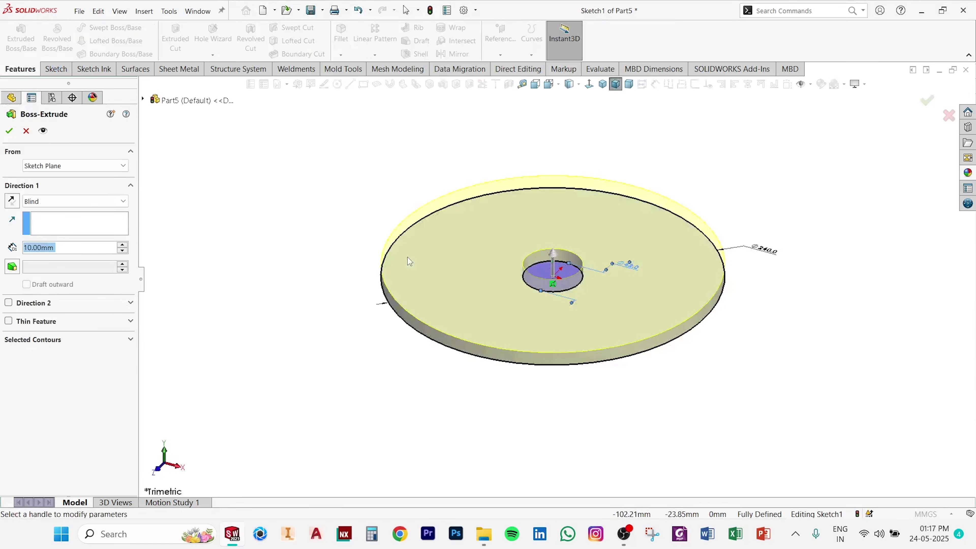
left_click(17, 204)
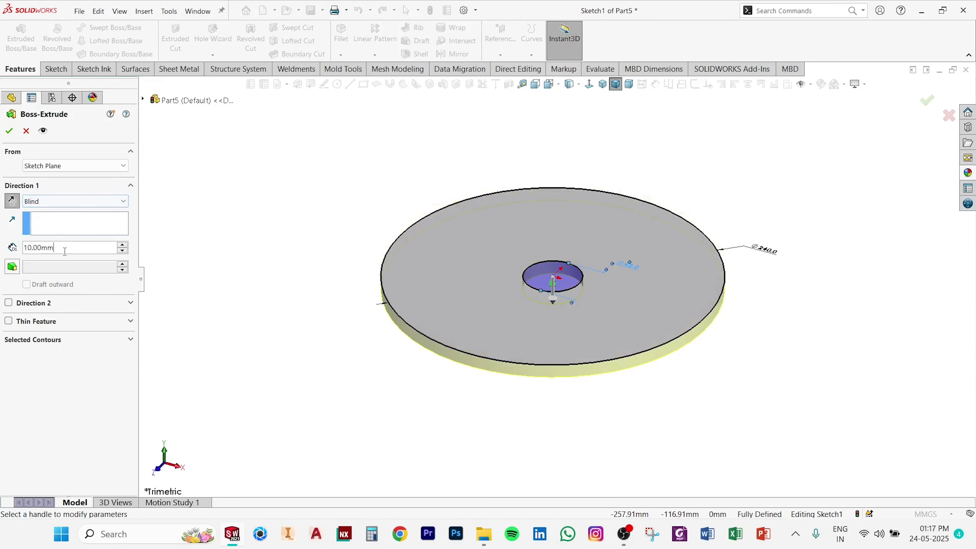
type("8")
key("Return")
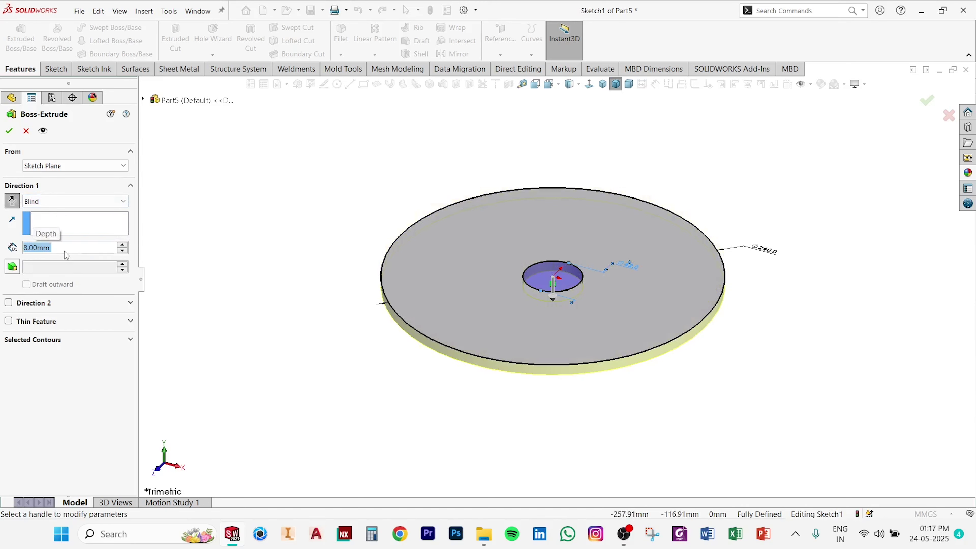
left_click(9, 132)
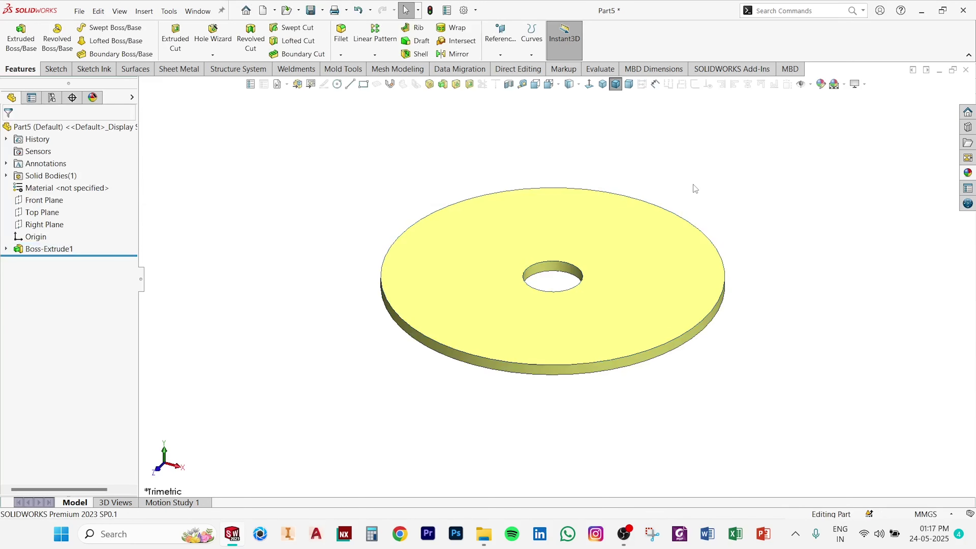
right_click(76, 188)
left_click(115, 237)
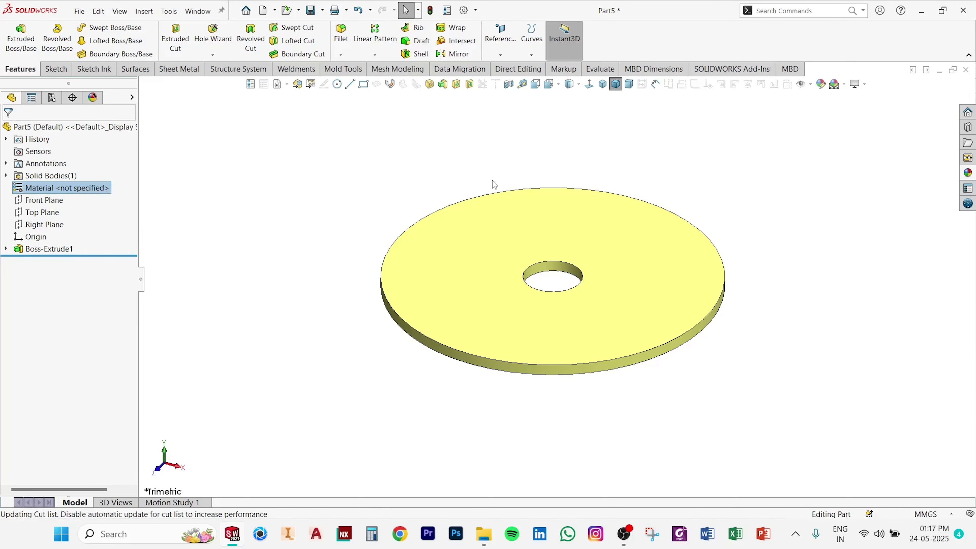
Start a sketch on the disc's upper face and draw a centre rectangle about 99.7 by 88.7 mm around the origin.
middle_click_drag(512, 222, 577, 208)
left_click(589, 85)
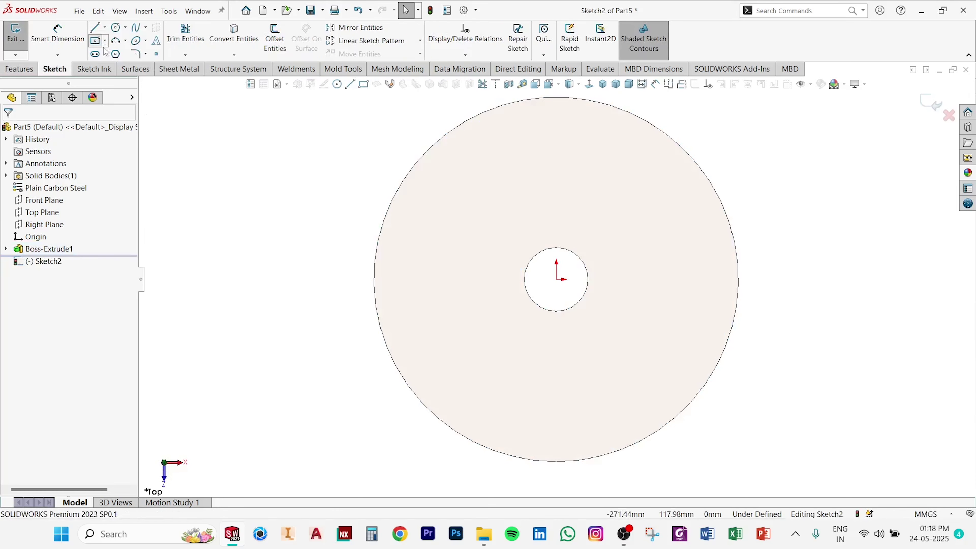
left_click(95, 41)
left_click(556, 279)
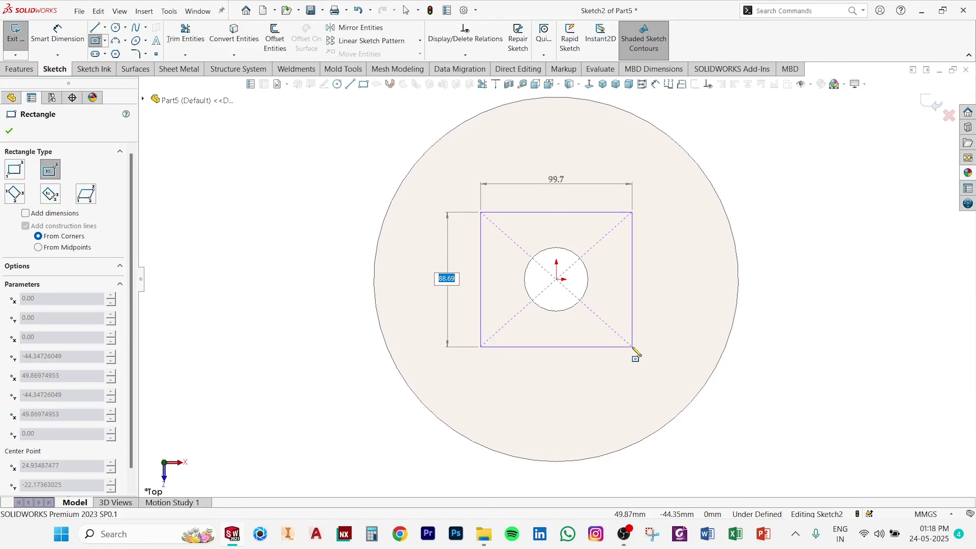
left_click(632, 346)
key("Escape")
Apply an equal relation to two adjacent sides of the rectangle.
left_click(632, 246)
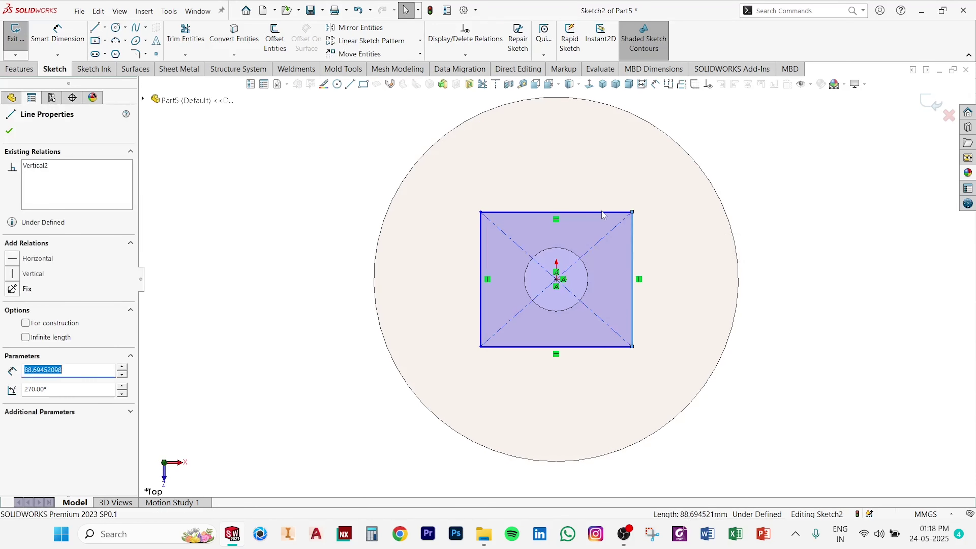
left_click(620, 212, "ctrl")
left_click(707, 166)
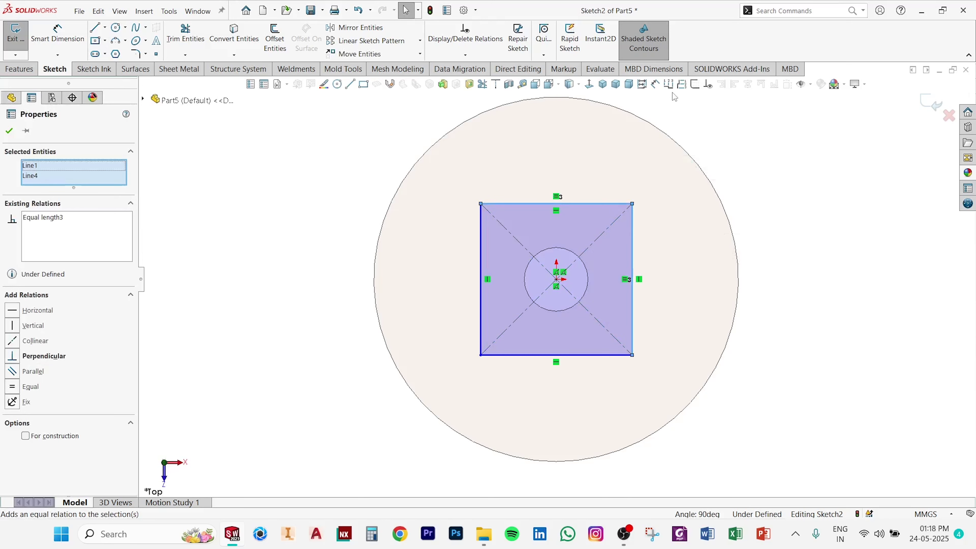
Dimension the square's upper side to 92 mm.
right_click_drag(615, 152, 614, 134)
left_click(593, 203)
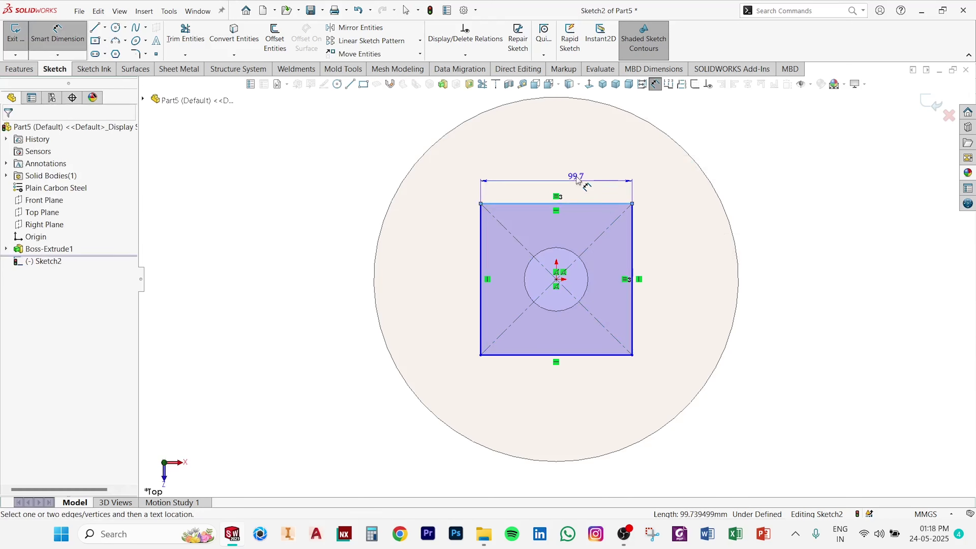
left_click(575, 178)
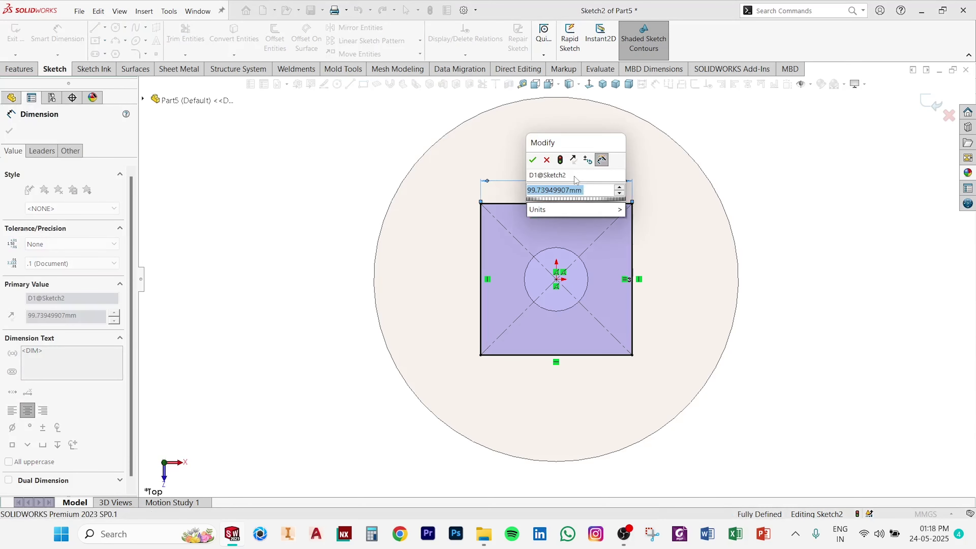
type("92")
key("Return")
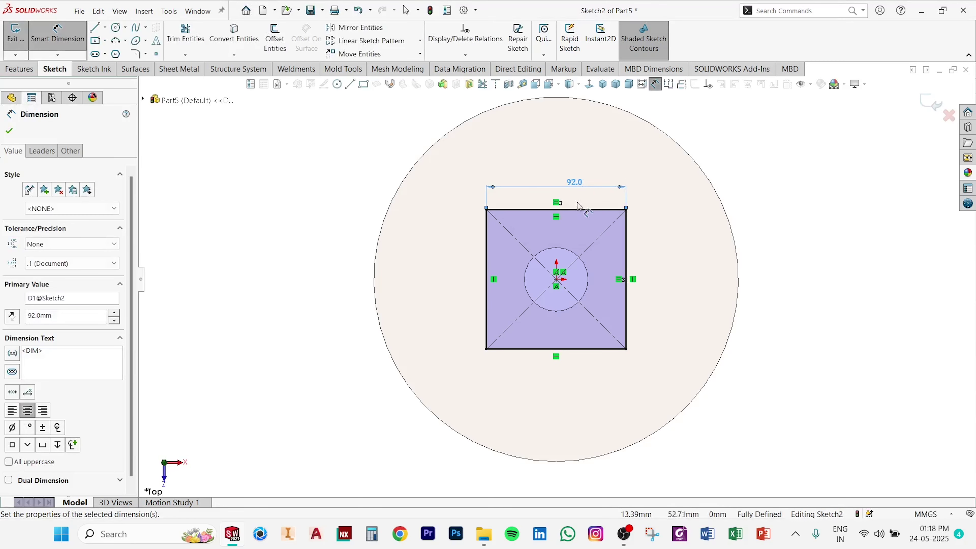
key("Escape")
Convert the square's four sides to construction lines, restore its diagonals to construction geometry, and exit the sketch.
double_click(593, 210)
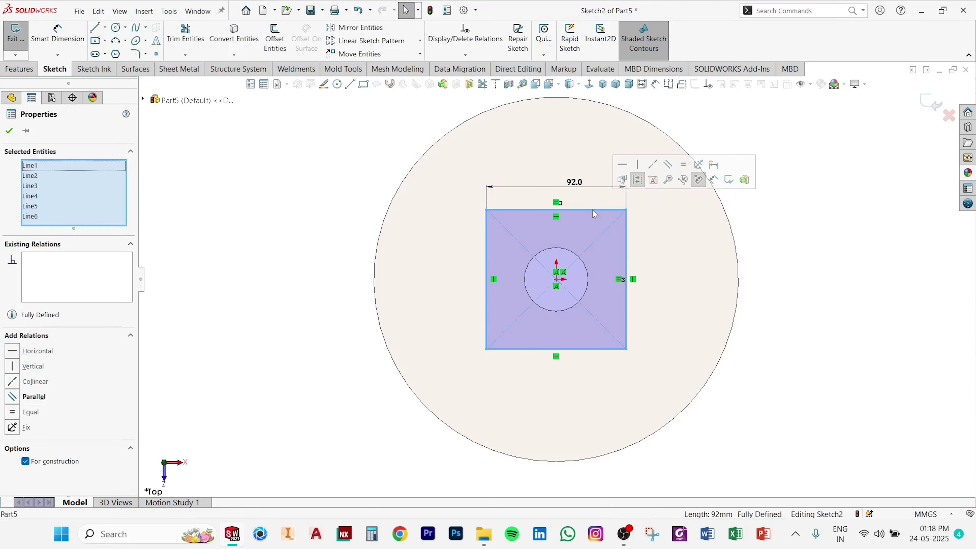
left_click(653, 179)
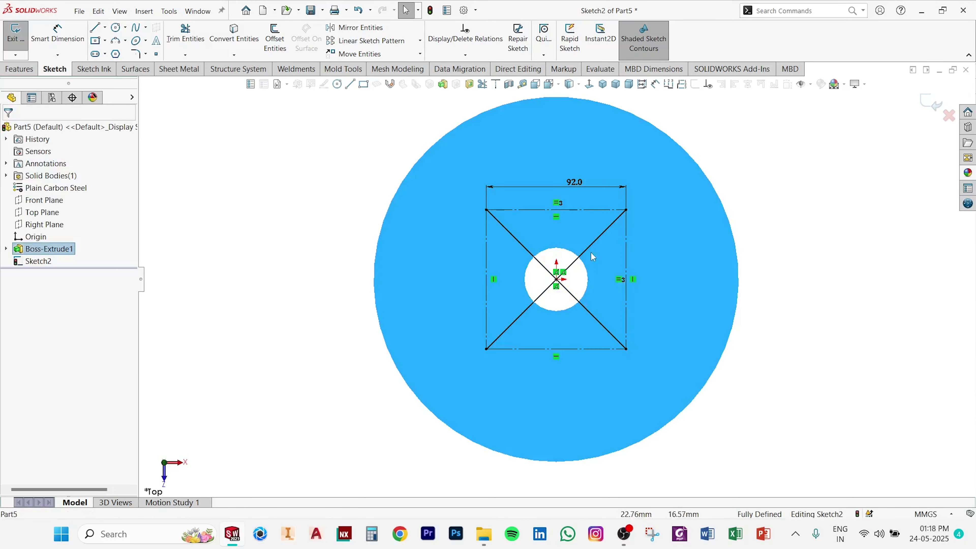
left_click(584, 251)
left_click(577, 300, "ctrl")
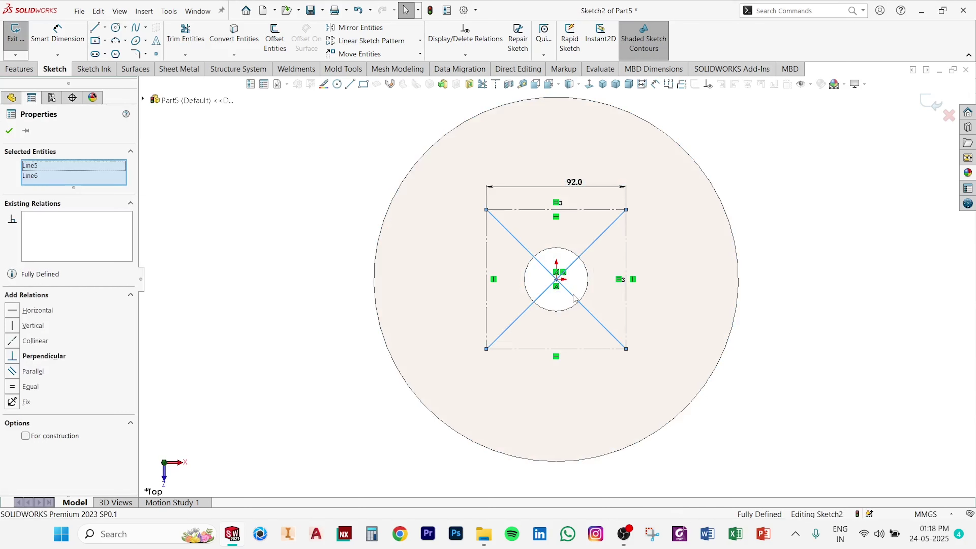
left_click(680, 265)
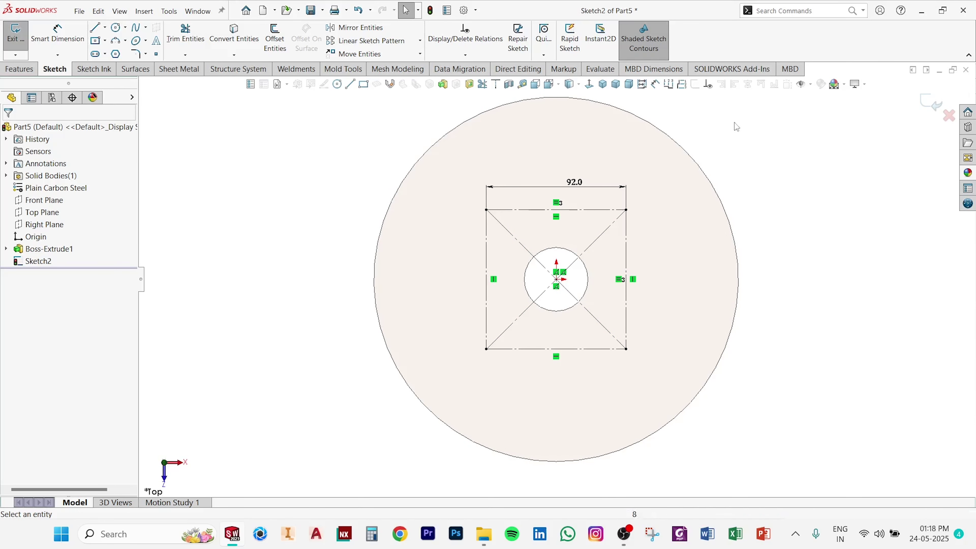
left_click(935, 103)
Set up a Hole Wizard hole with the ISO standard, Screw Clearances type and size M13.
middle_click_drag(776, 231, 771, 190)
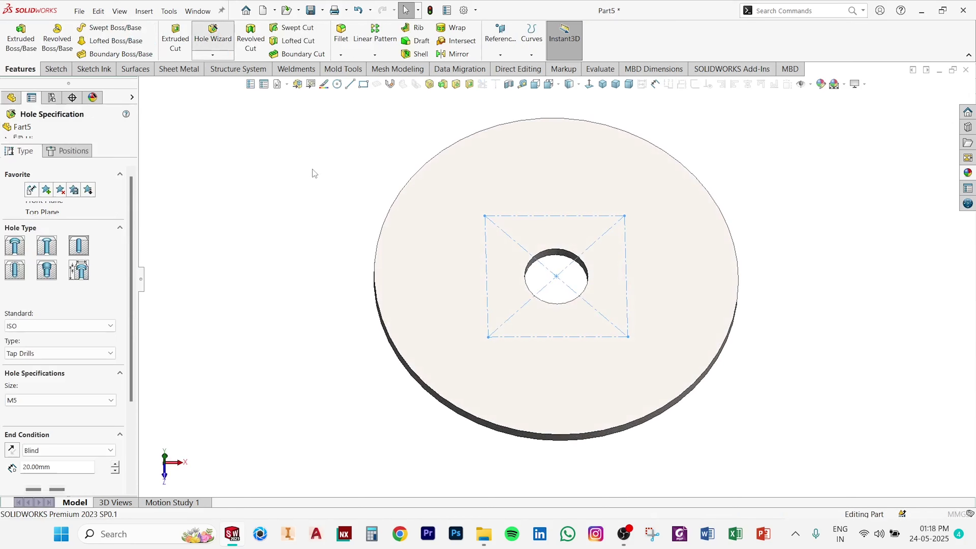
left_click(63, 328)
left_click(44, 355)
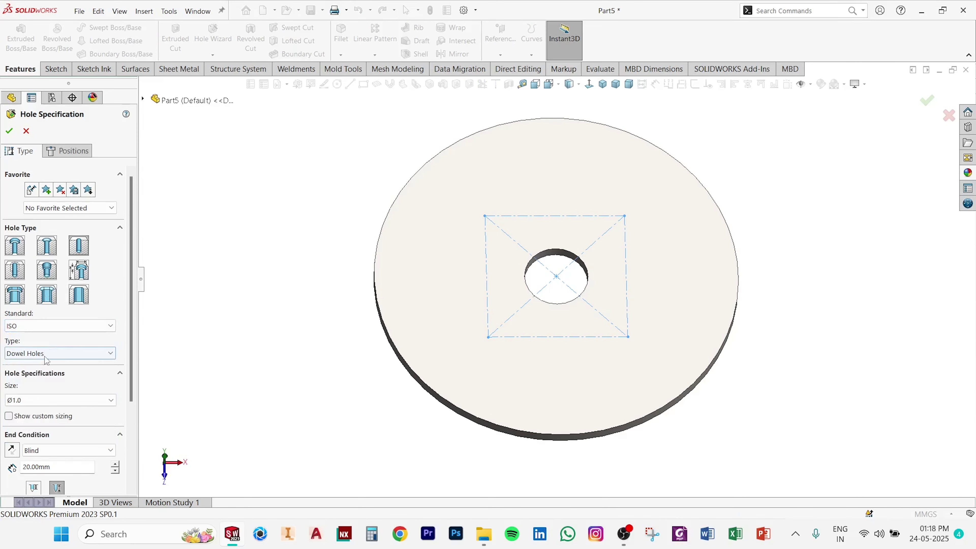
left_click(57, 354)
left_click(39, 382)
left_click(51, 400)
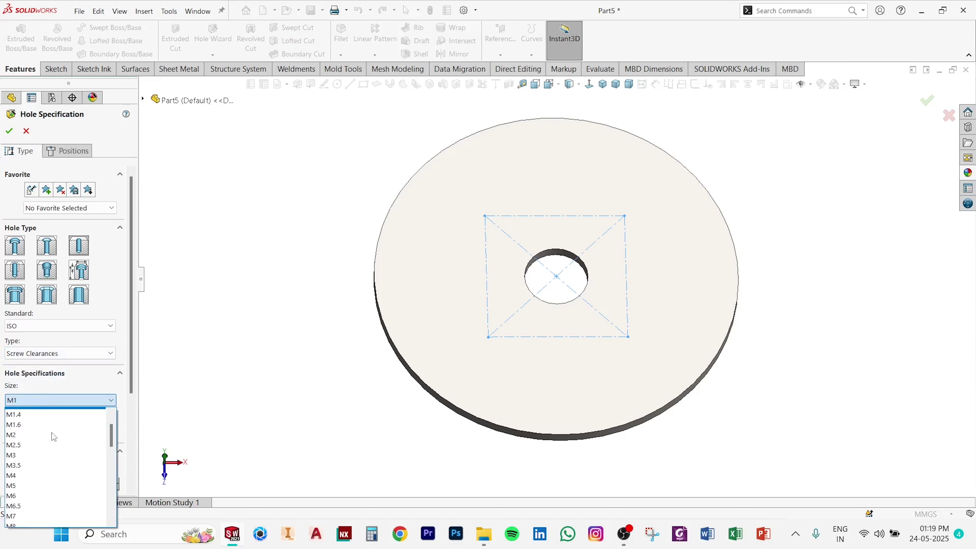
scroll(55, 436, "down", 2)
left_click(41, 483)
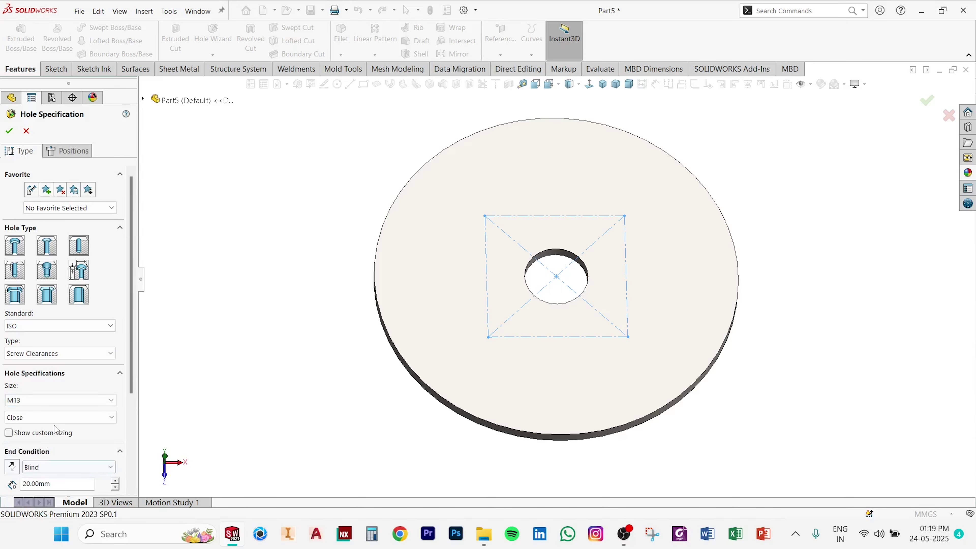
Place the clearance holes on the four corners of the construction square using a 3D sketch.
left_click(64, 152)
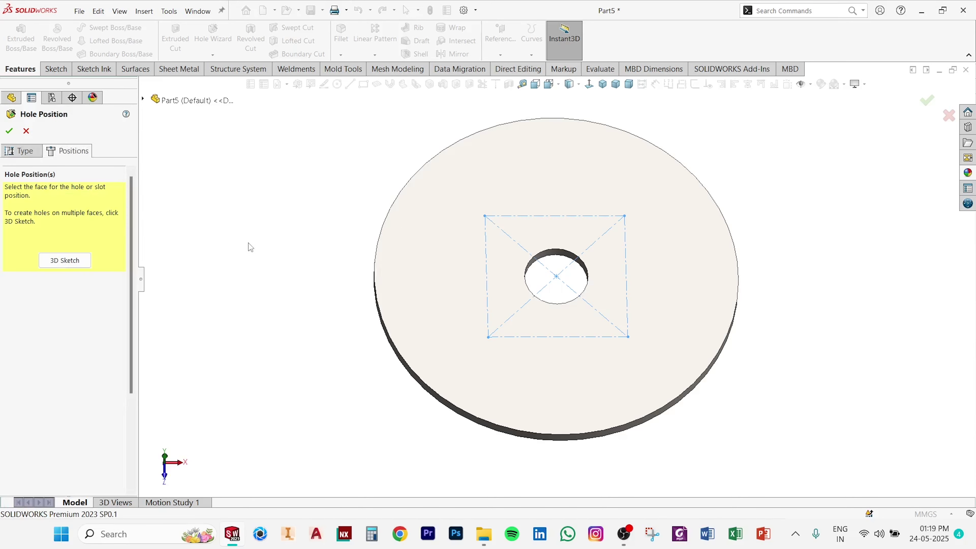
left_click(65, 260)
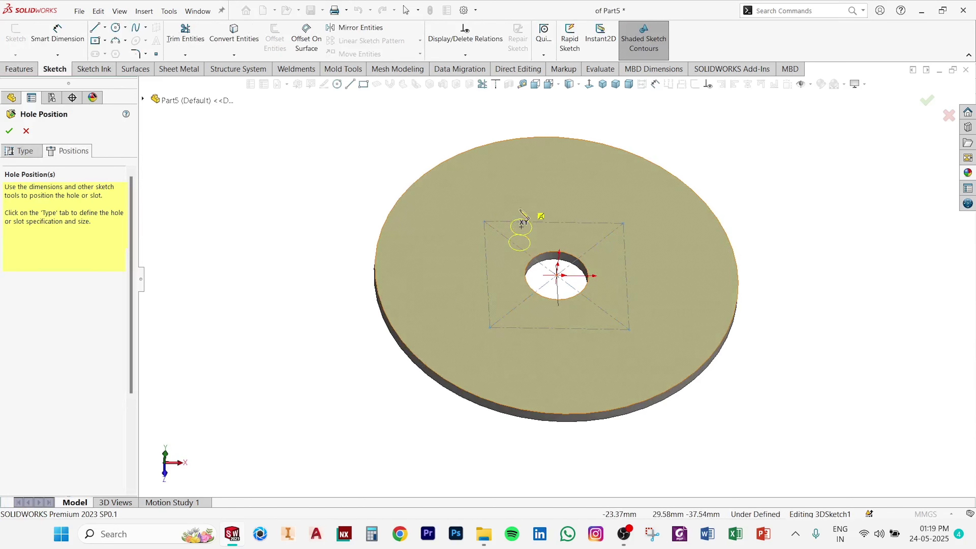
left_click(484, 222)
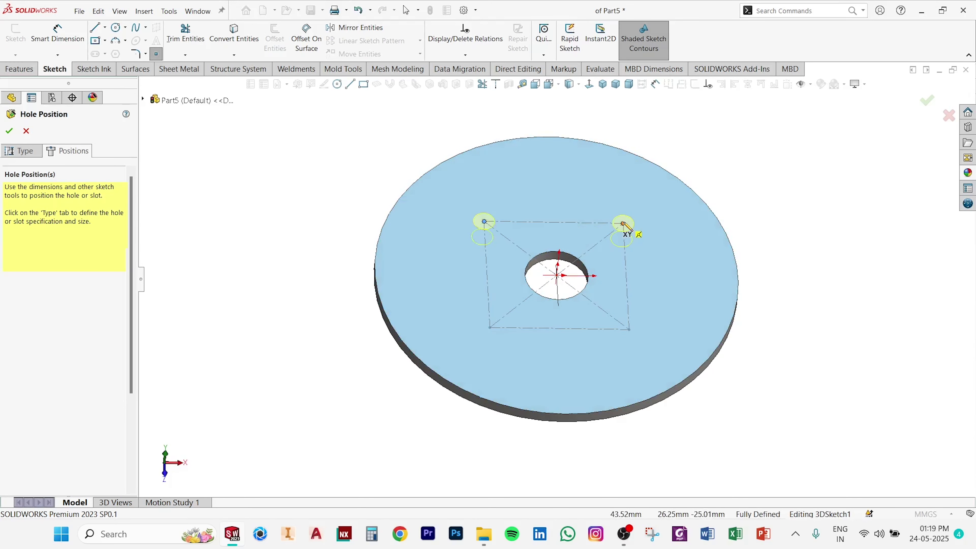
left_click(629, 329)
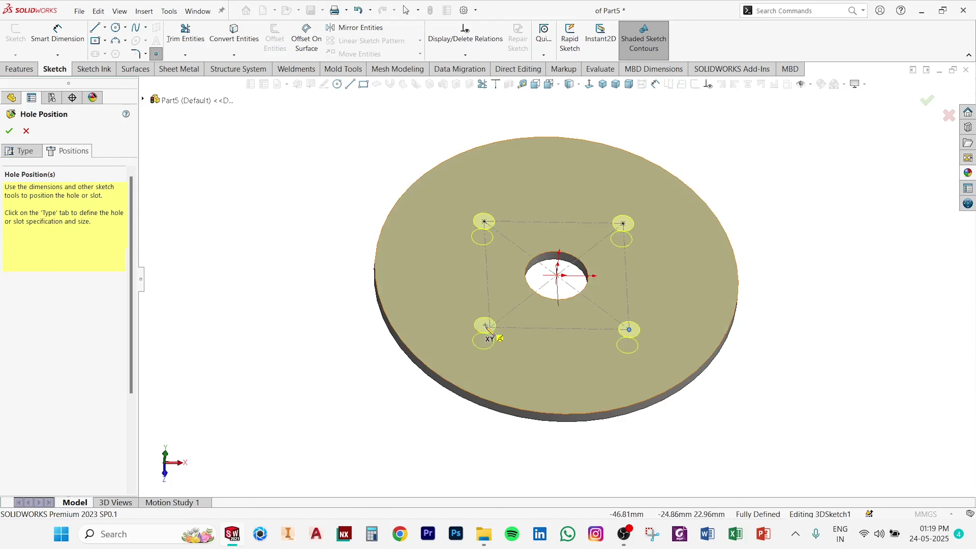
left_click(11, 132)
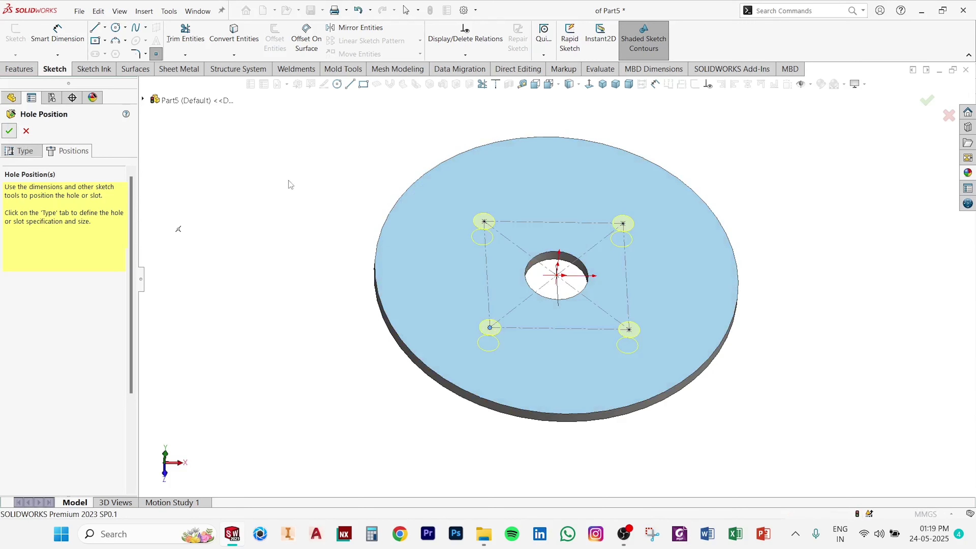
Inspect the four clearance holes and check the diameter of one of them.
scroll(658, 218, "down", 3)
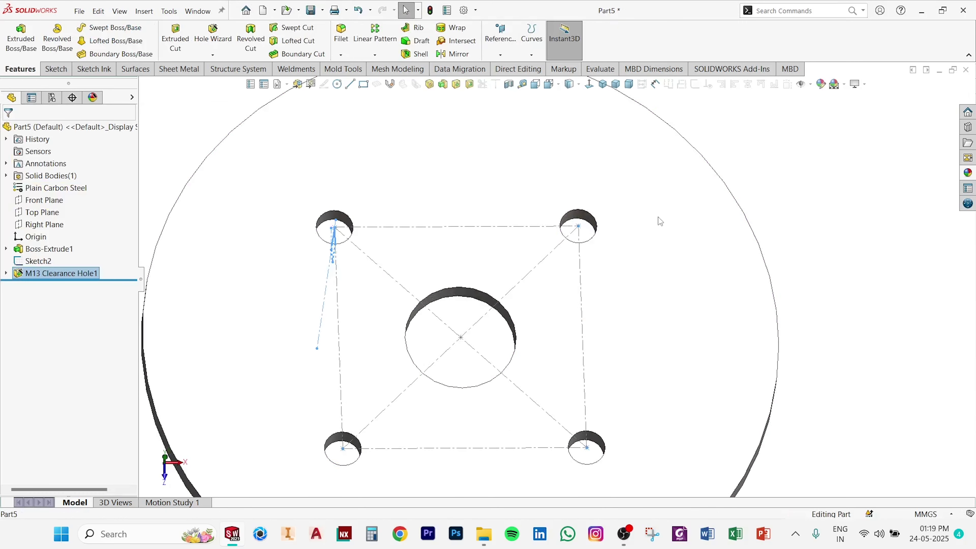
middle_click_drag(658, 218, 611, 225)
left_click(596, 221)
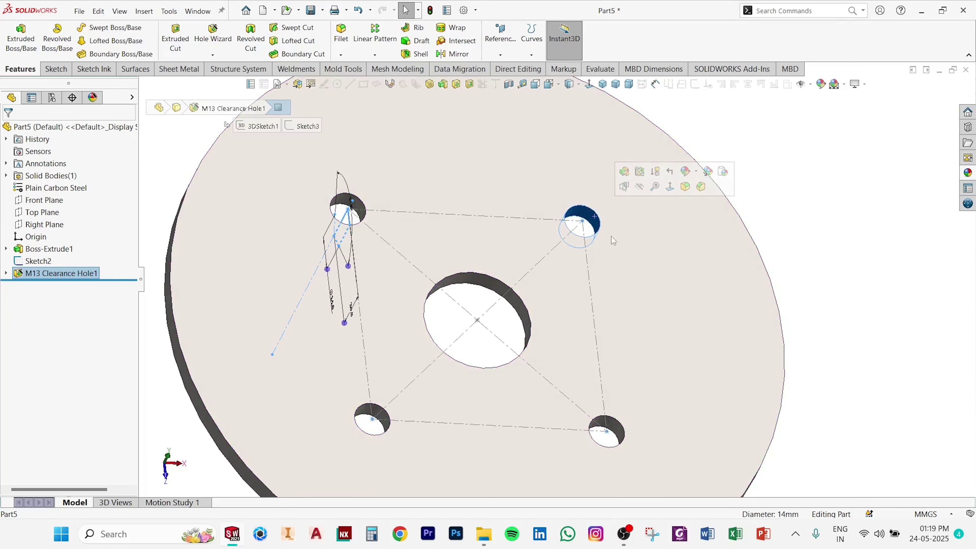
left_click(589, 84)
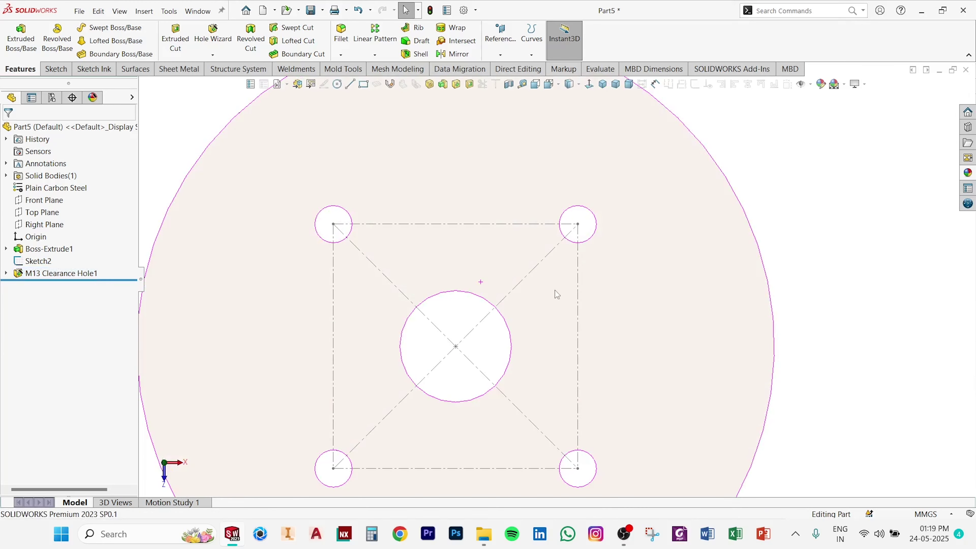
scroll(550, 310, "down", 3)
scroll(550, 310, "up", 4)
Hide the construction square sketch used to position the holes.
mouse_move(481, 302)
middle_mouse_down()
mouse_move(484, 240)
mouse_move(464, 270)
mouse_move(484, 274)
mouse_move(468, 274)
mouse_move(469, 288)
middle_mouse_up()
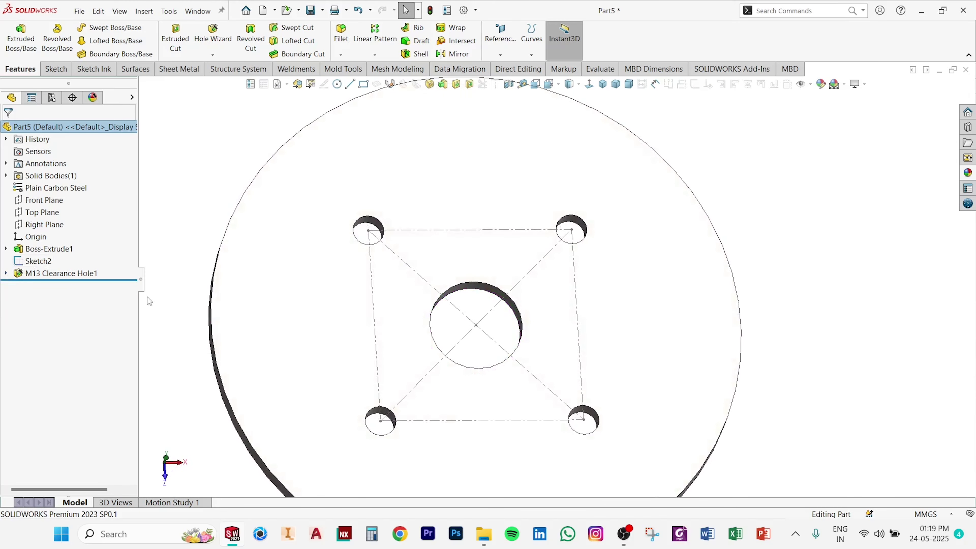
left_click(43, 265)
left_click(53, 252)
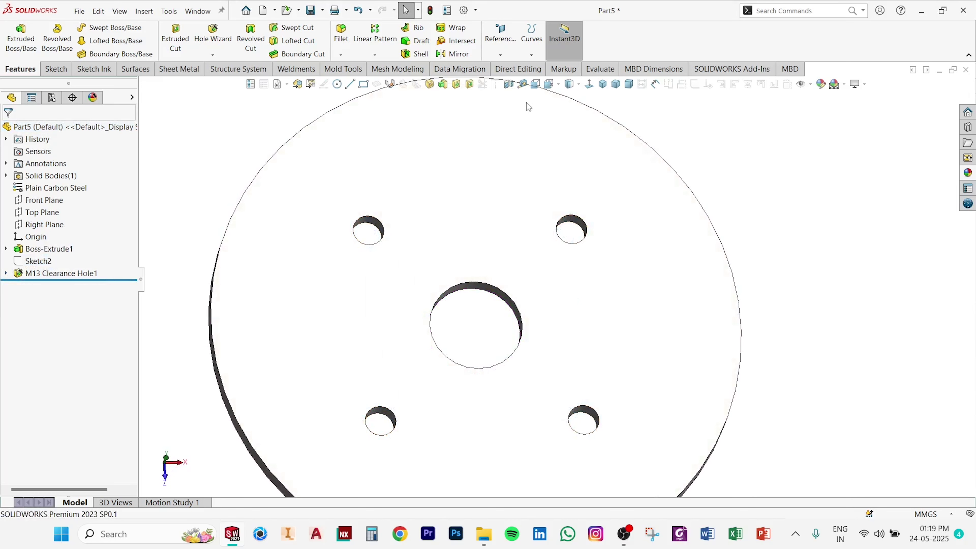
Sketch a circle about 20 mm in diameter on the disc's top face, near the rim and level with the disc's centre.
left_click(590, 85)
scroll(597, 264, "down", 2)
scroll(597, 265, "up", 6)
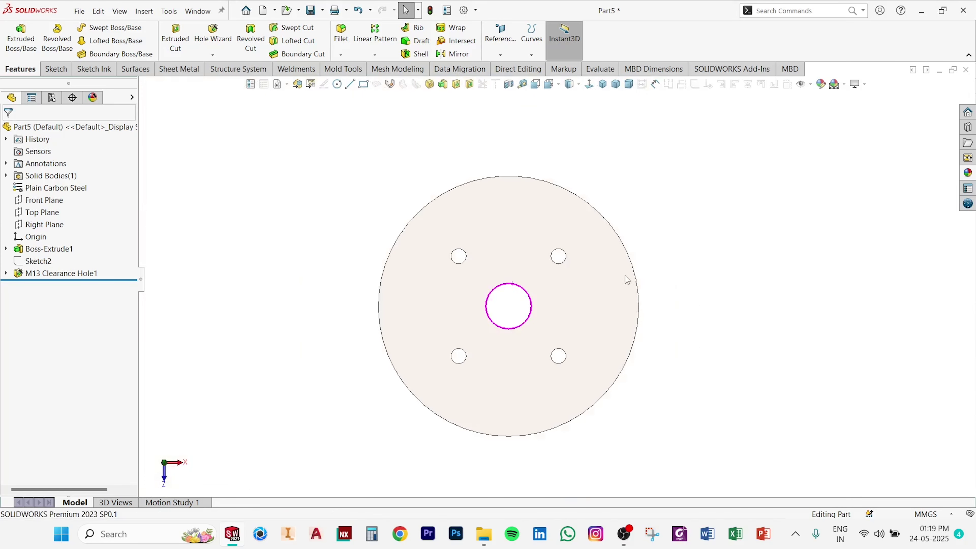
middle_click_drag(627, 280, 675, 258)
left_click(588, 85)
left_click(493, 231)
left_click(574, 197)
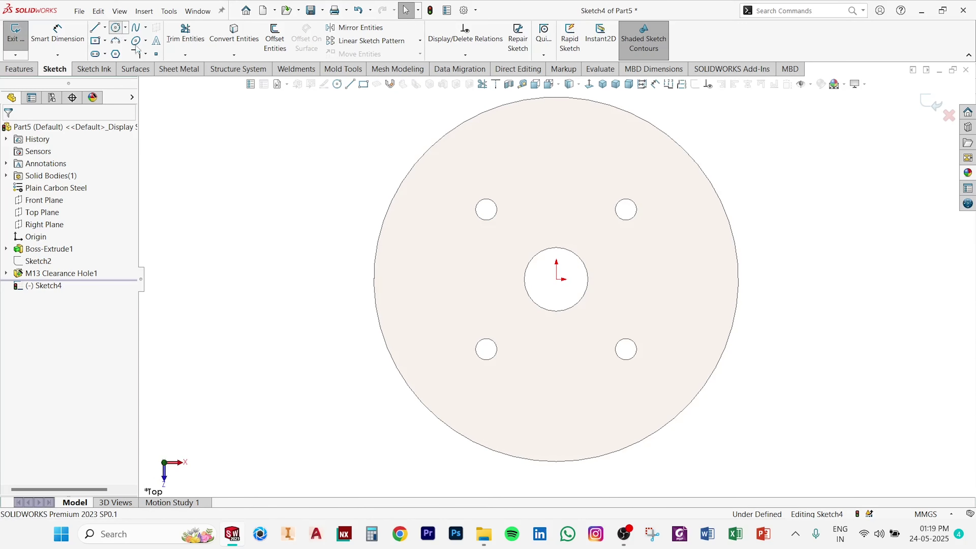
left_click(135, 41)
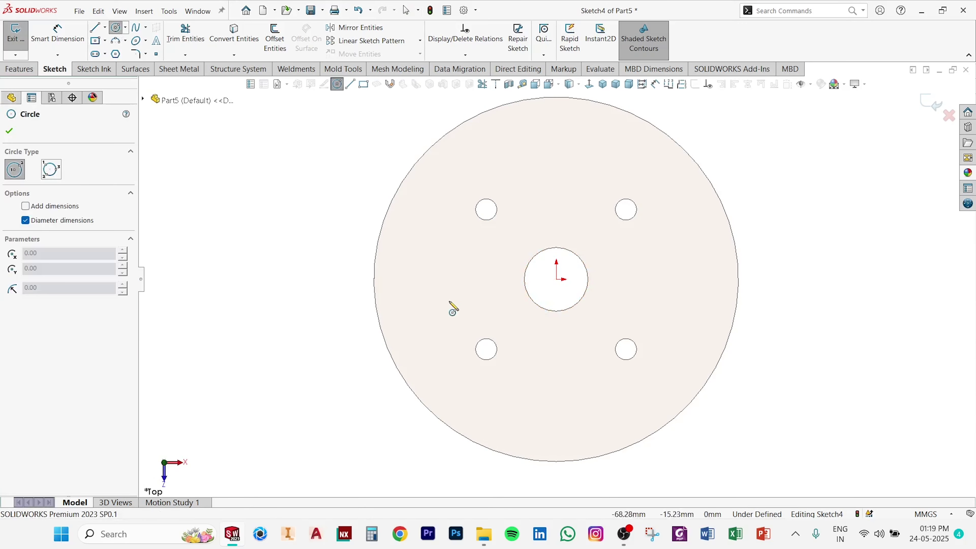
left_click(402, 279)
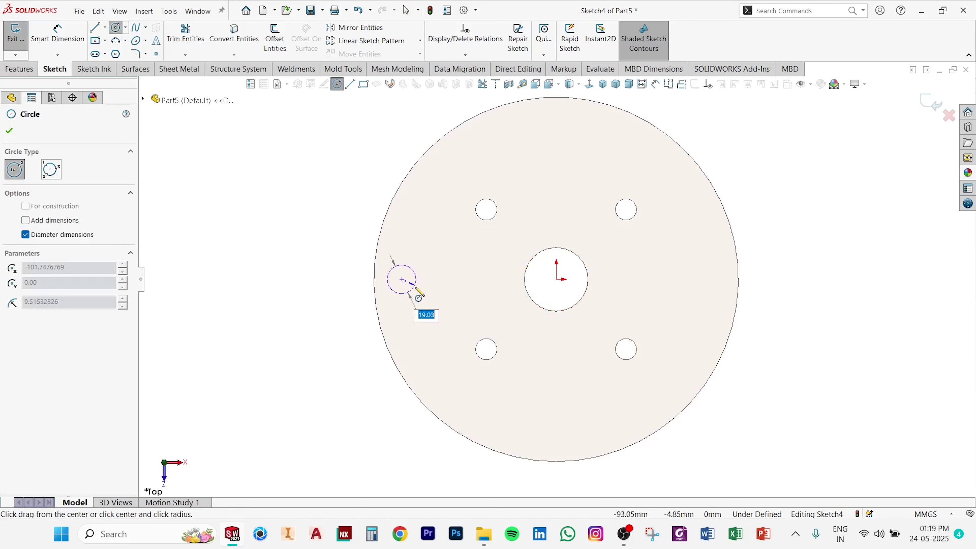
left_click(413, 290)
Dimension the small circle near the rim to a diameter of 14.5 mm.
left_click(644, 88)
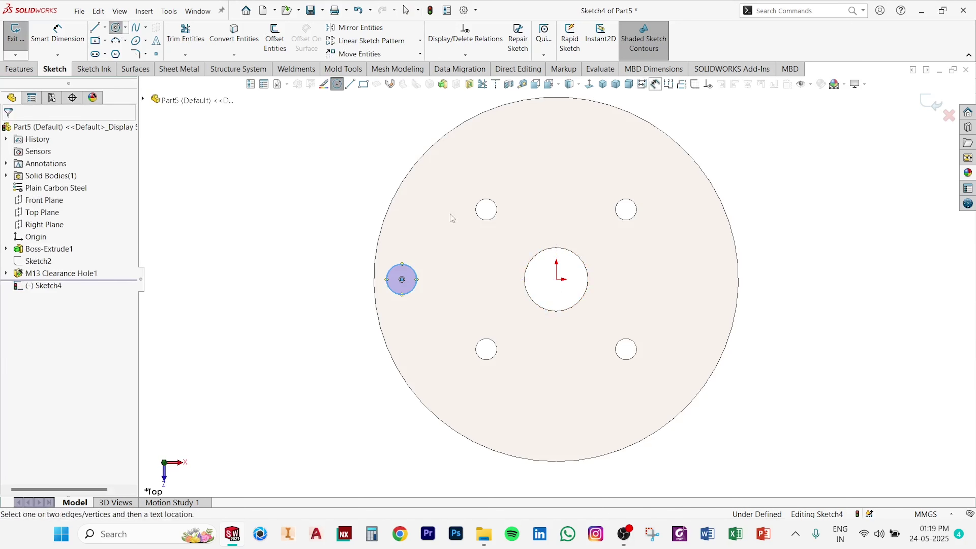
left_click(413, 268)
left_click(346, 233)
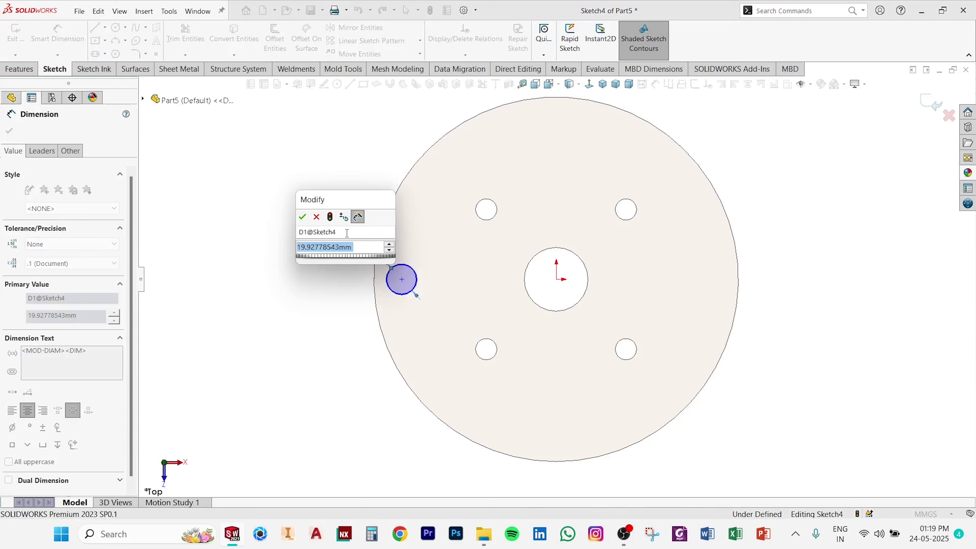
type("19.9")
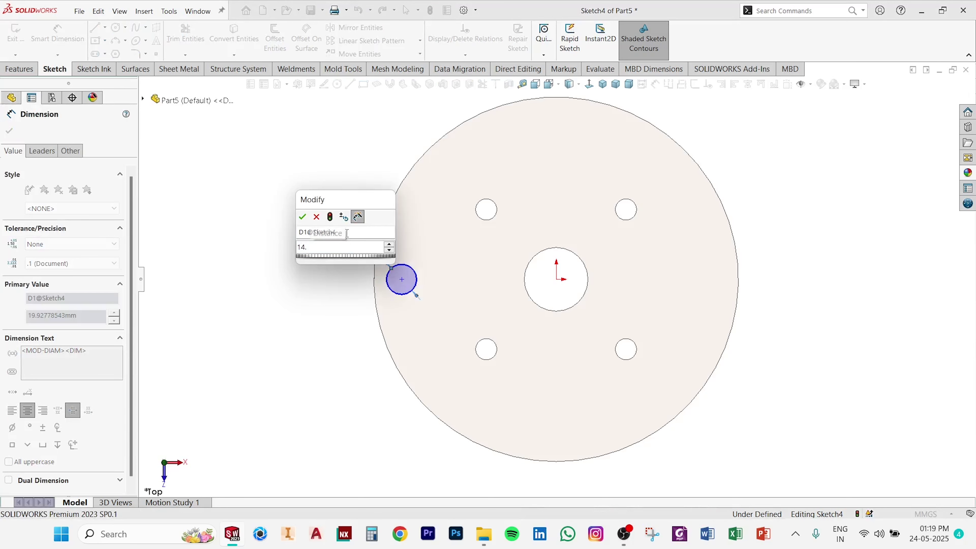
key("Return")
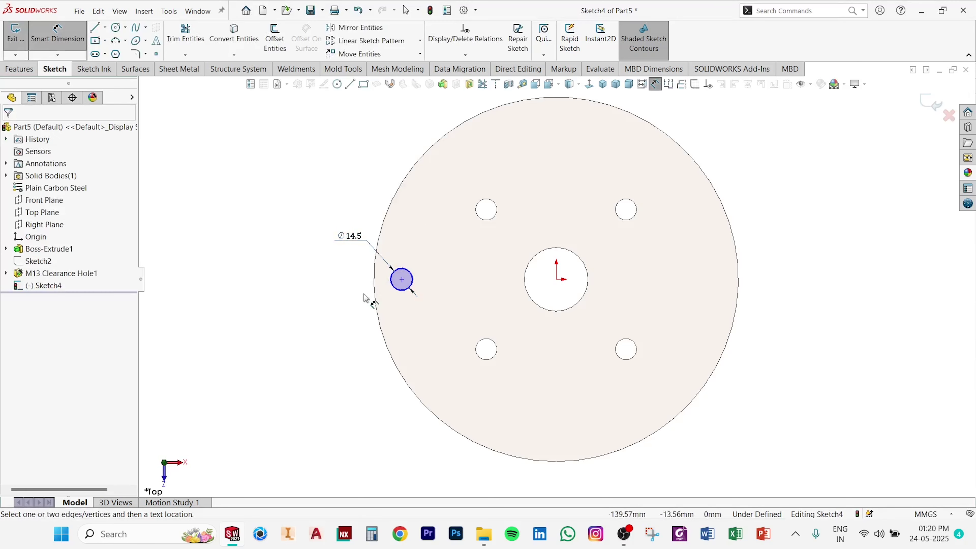
Draw a circle from the origin through the small circle's centre and convert it to construction geometry.
left_click(337, 84)
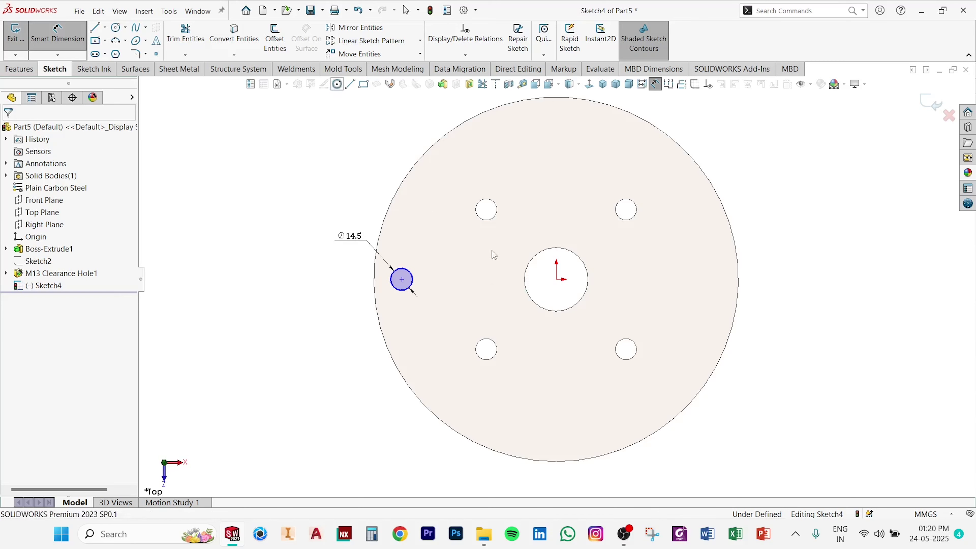
left_click(557, 280)
left_click(401, 280)
key("Escape")
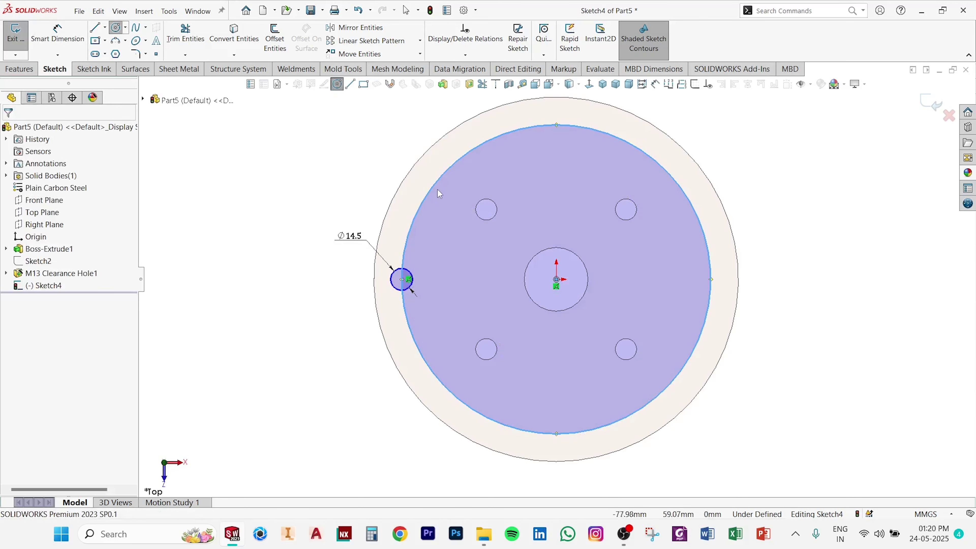
left_click(434, 185)
left_click(479, 155)
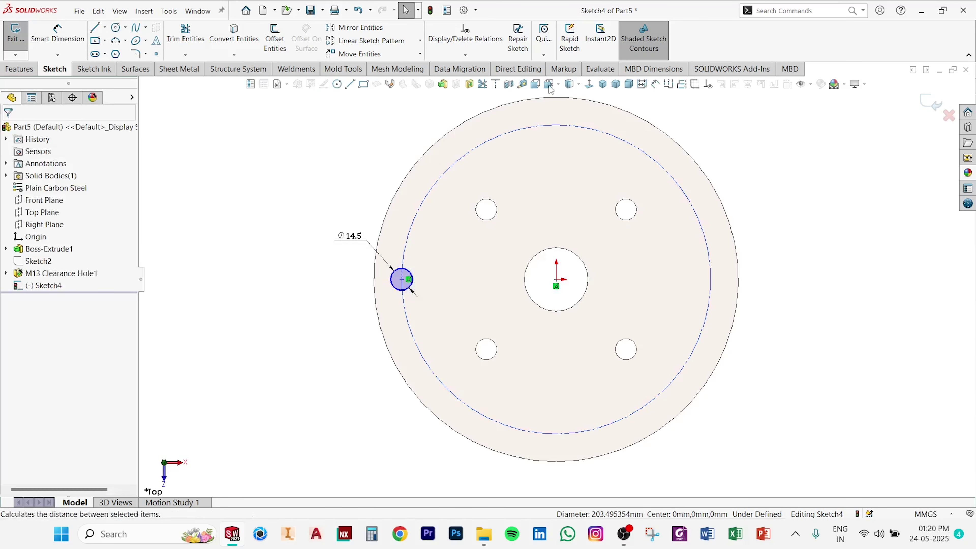
Dimension the construction circle's diameter to 208 mm.
left_click(655, 84)
left_click(460, 158)
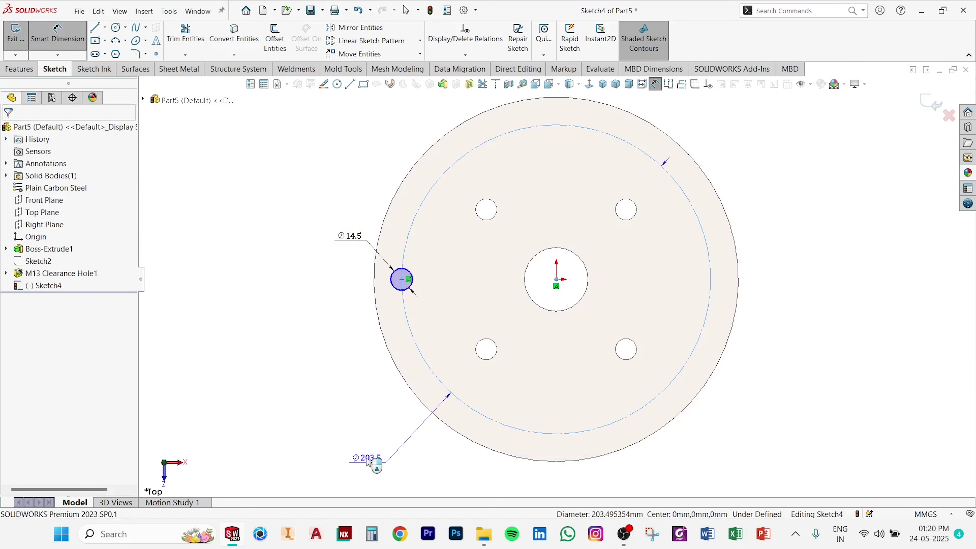
left_click(372, 461)
type("208")
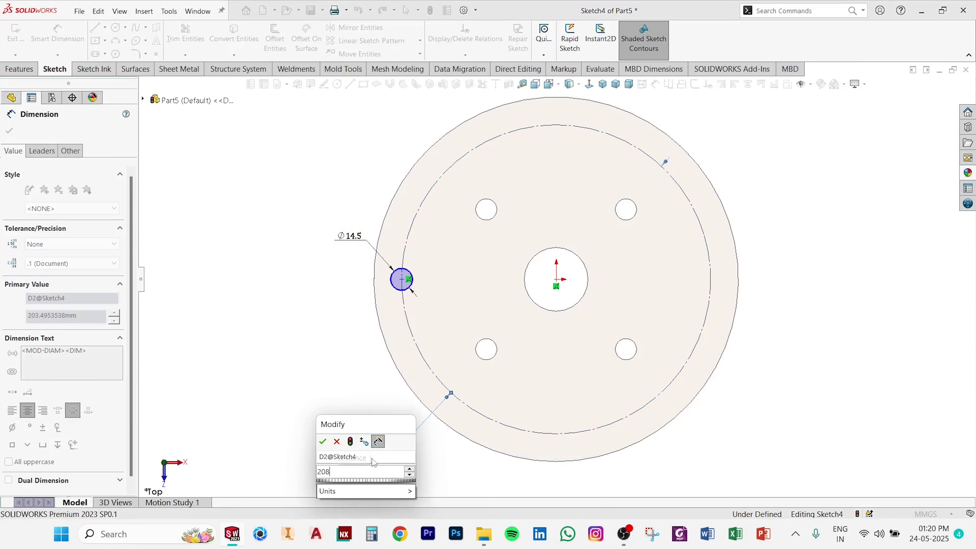
key("Return")
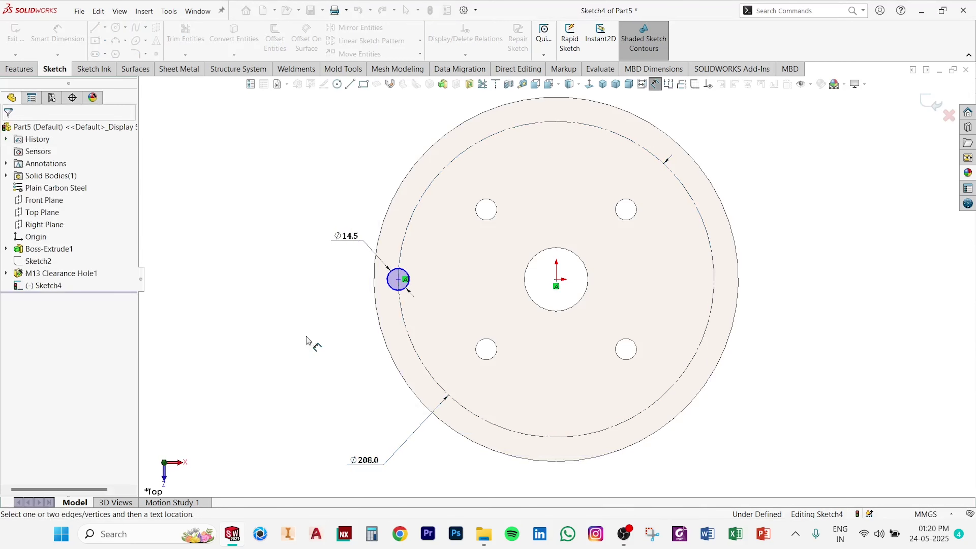
key("Escape")
Add a horizontal relation between the small circle's centre and the origin.
left_click(398, 279)
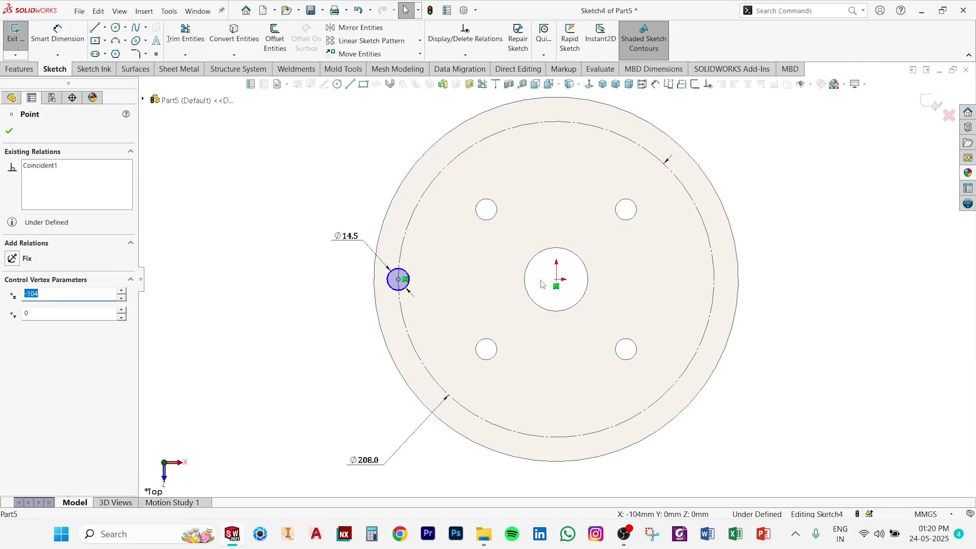
left_click(558, 284, "ctrl")
left_click(648, 250)
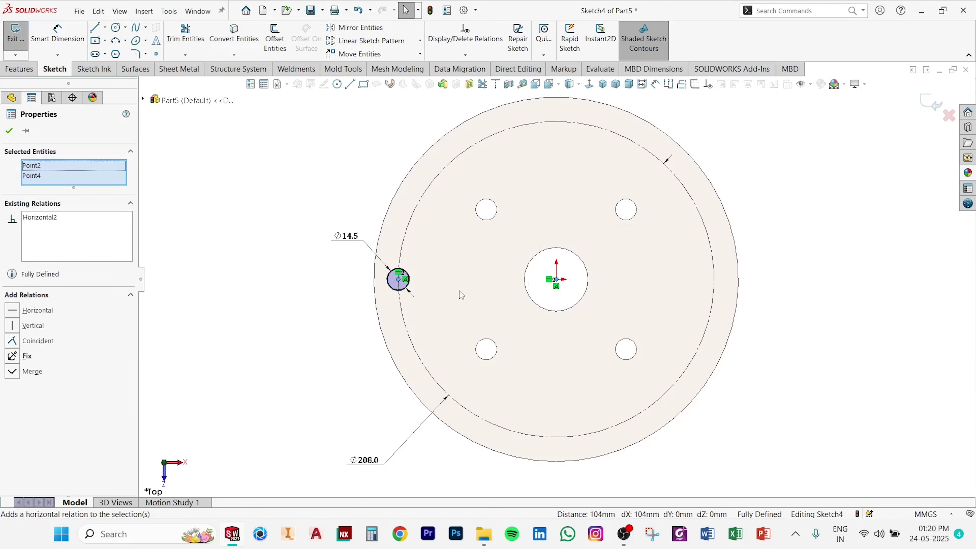
Cut-extrude the 14.5 mm circle through the disc with a blind depth of 8 mm.
left_click(270, 315)
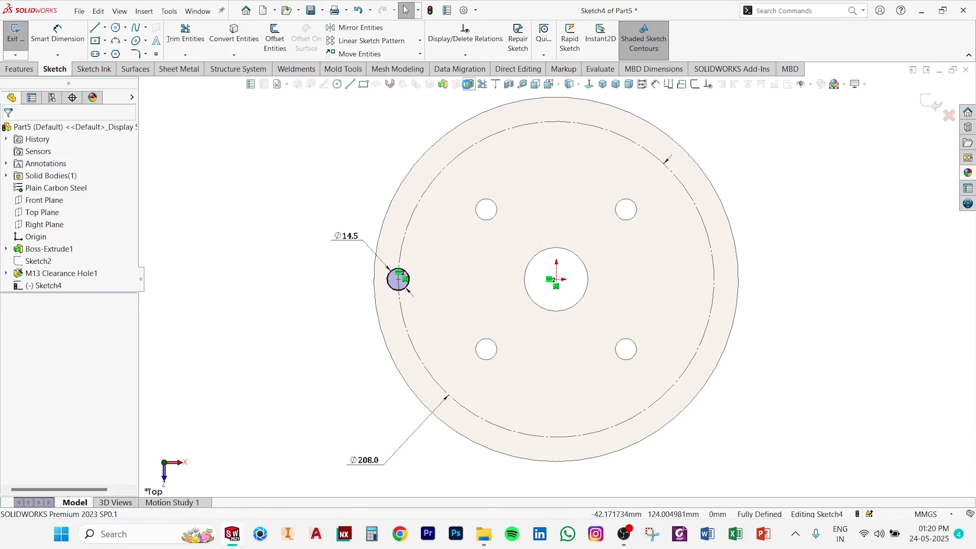
left_click(468, 84)
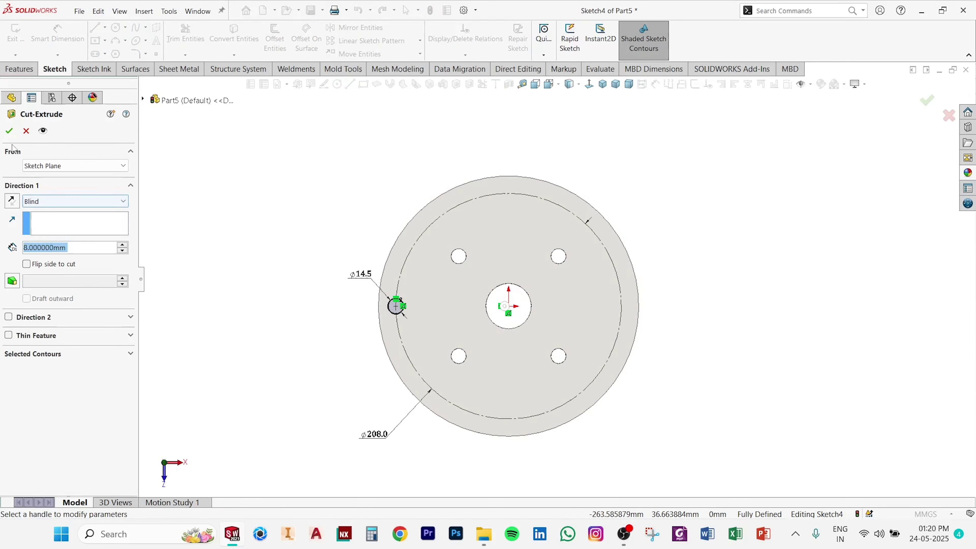
left_click(9, 130)
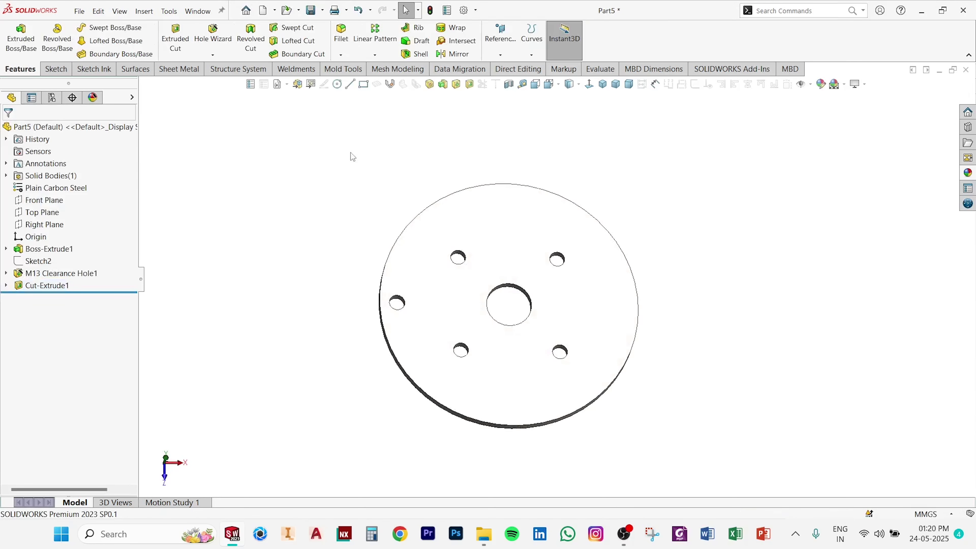
Circular-pattern the 14.5 mm hole around the central bore's edge with 6 equally spaced instances over 360 degrees.
left_click(375, 54)
left_click(374, 79)
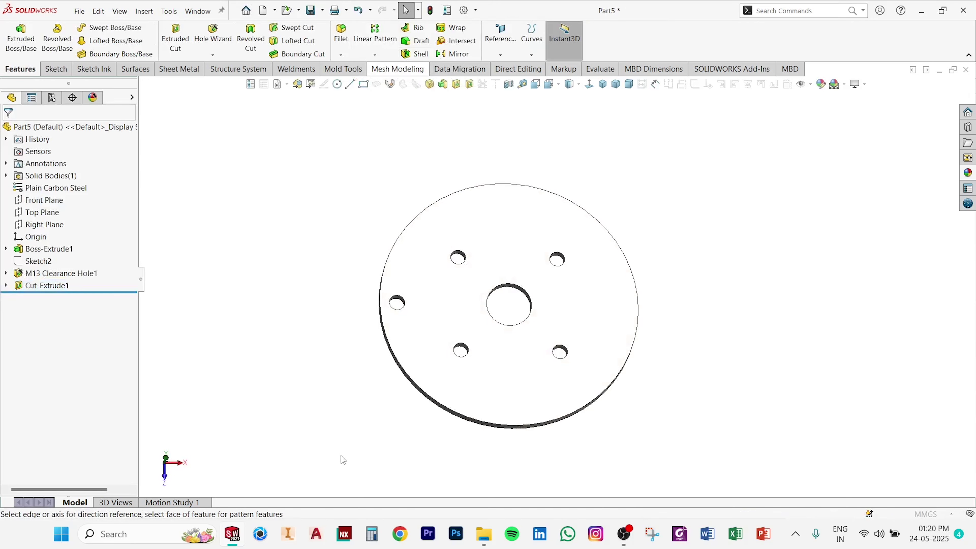
middle_click_drag(367, 307, 406, 303, "ctrl")
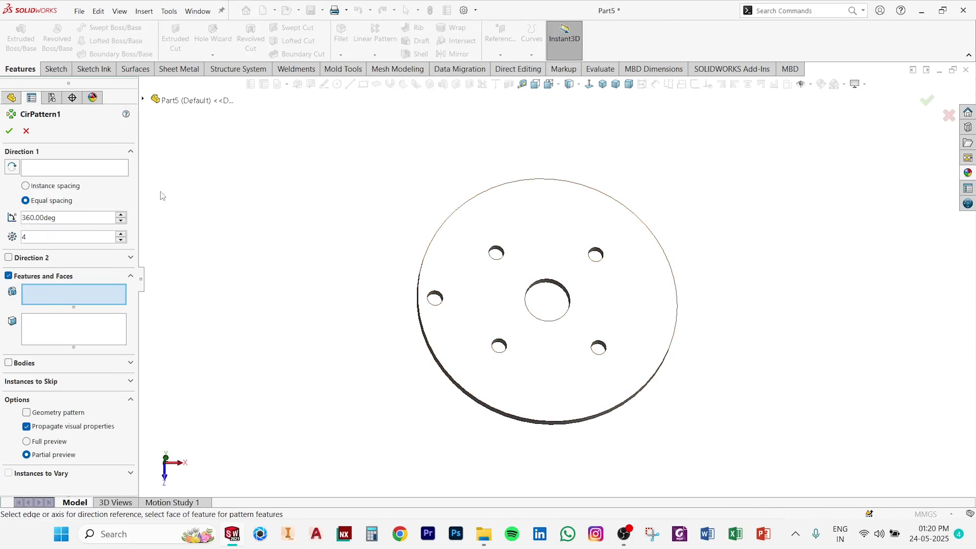
left_click(63, 169)
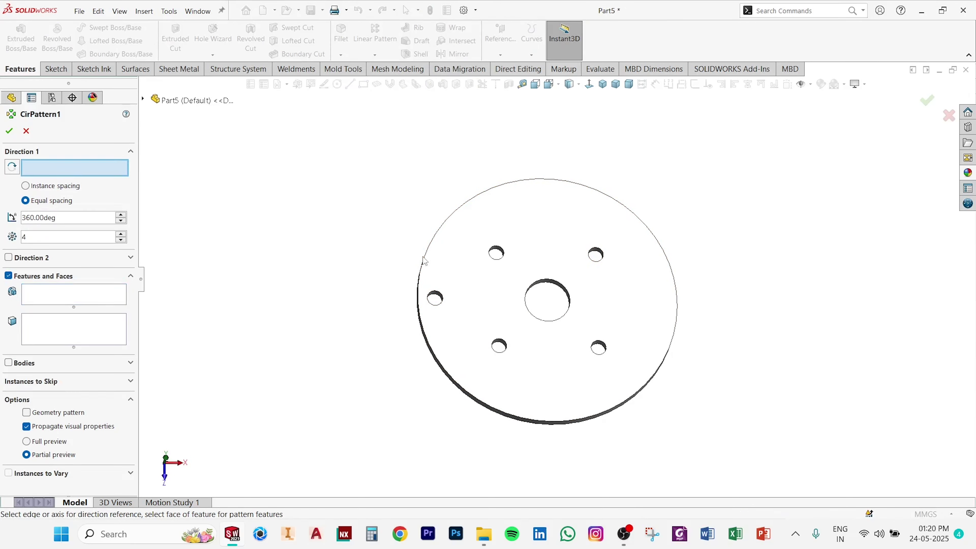
left_click(550, 282)
left_click(58, 295)
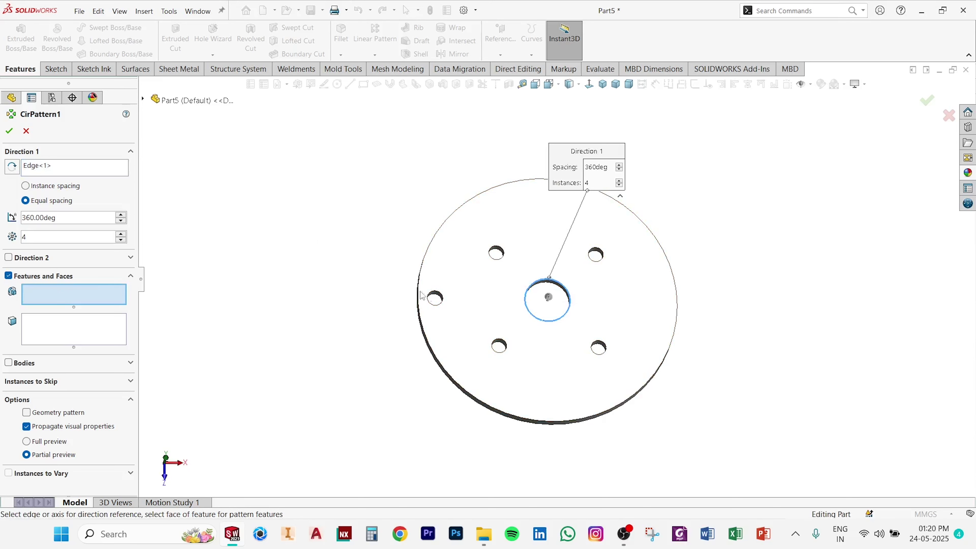
left_click(439, 298)
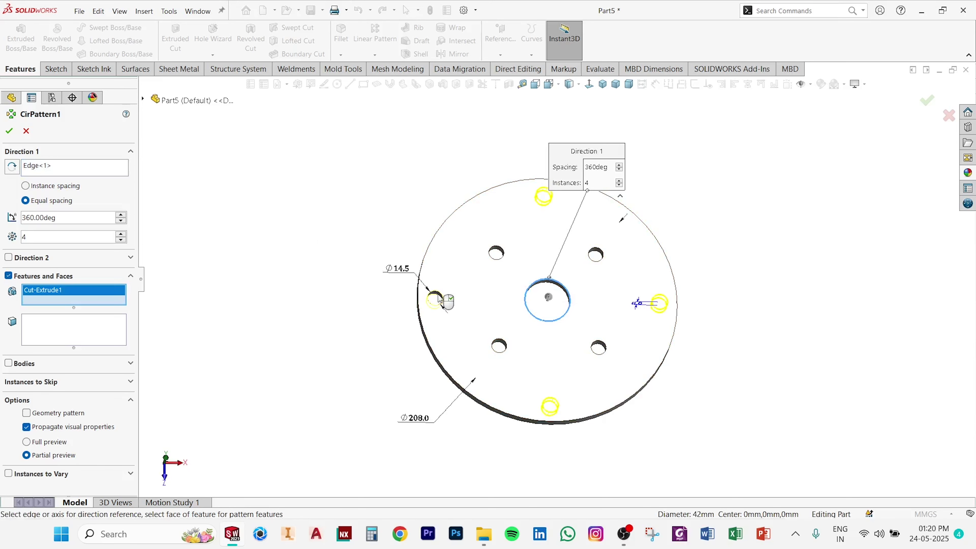
left_click(121, 233)
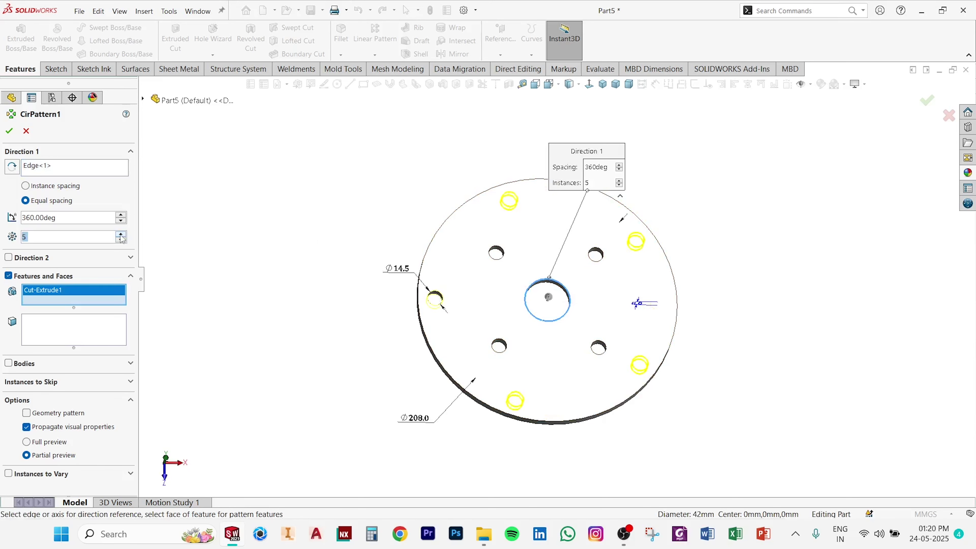
left_click(121, 234)
left_click(9, 131)
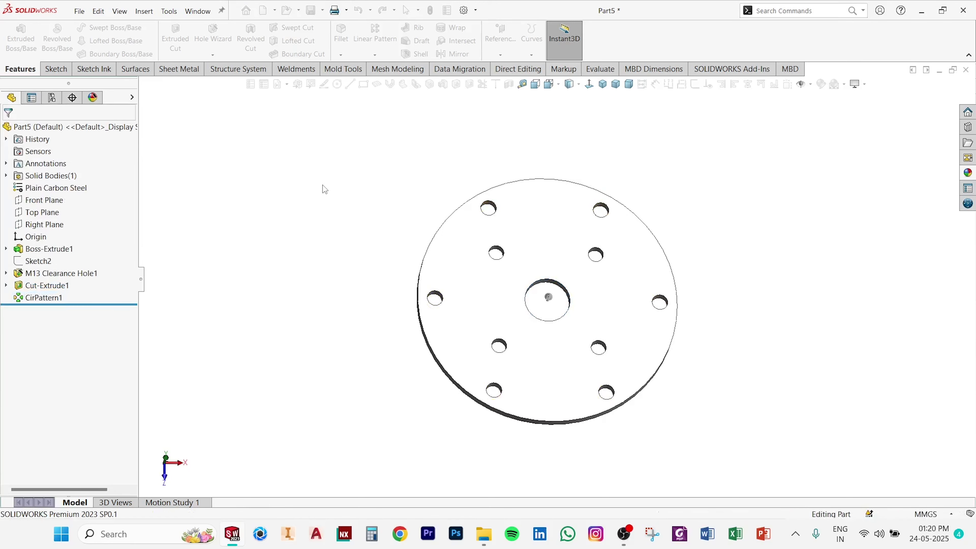
Save the finished part as Mounting Plate in the Screw folder and show it in isometric view.
middle_click_drag(322, 186, 557, 163)
left_click(604, 84)
middle_click_drag(826, 275, 530, 320)
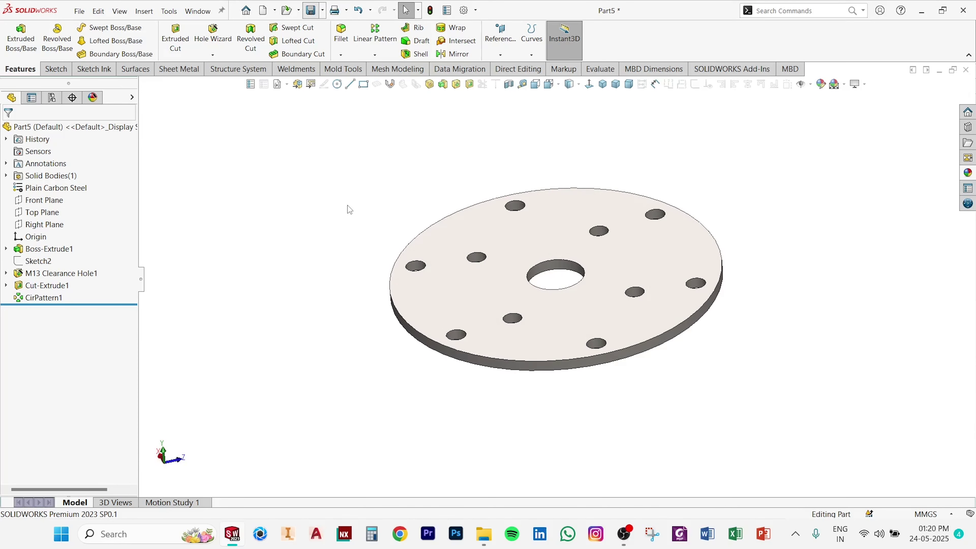
key("ctrl+s")
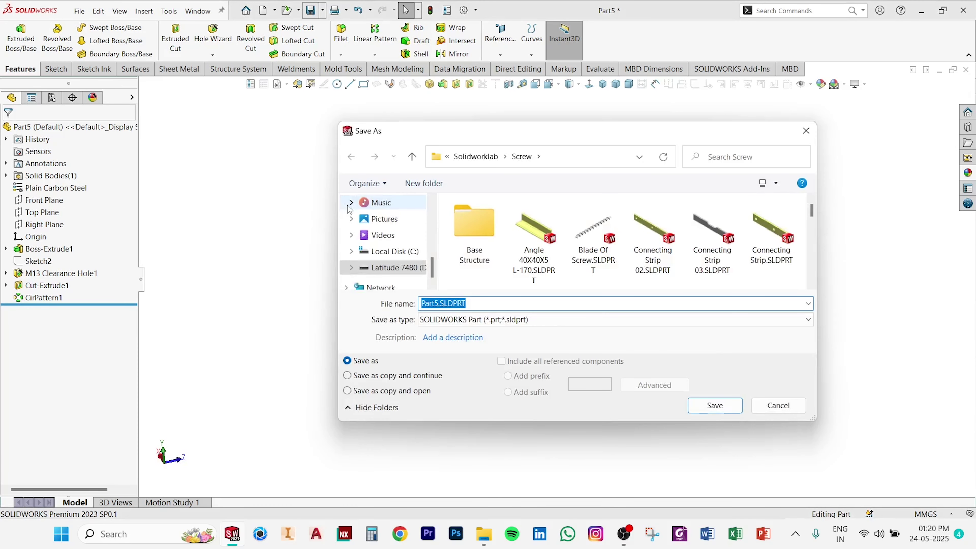
type("Mounting Plate")
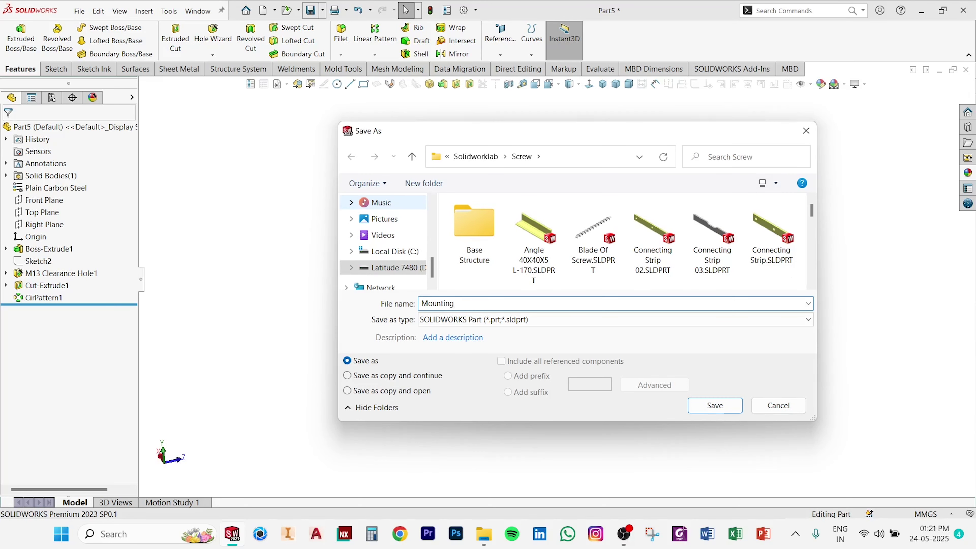
left_click(701, 406)
left_click(603, 84)
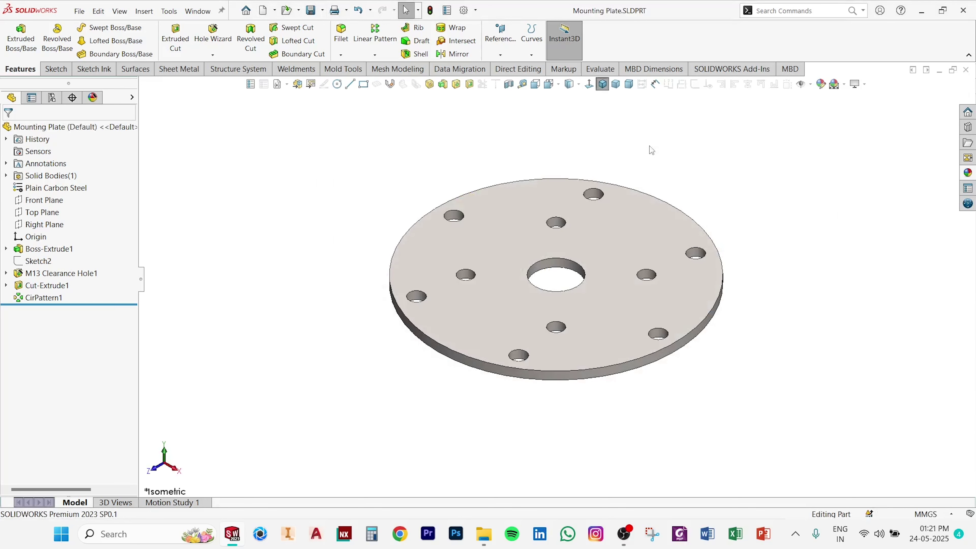
Create a new part document and start a sketch on the Top Plane.
left_click(263, 10)
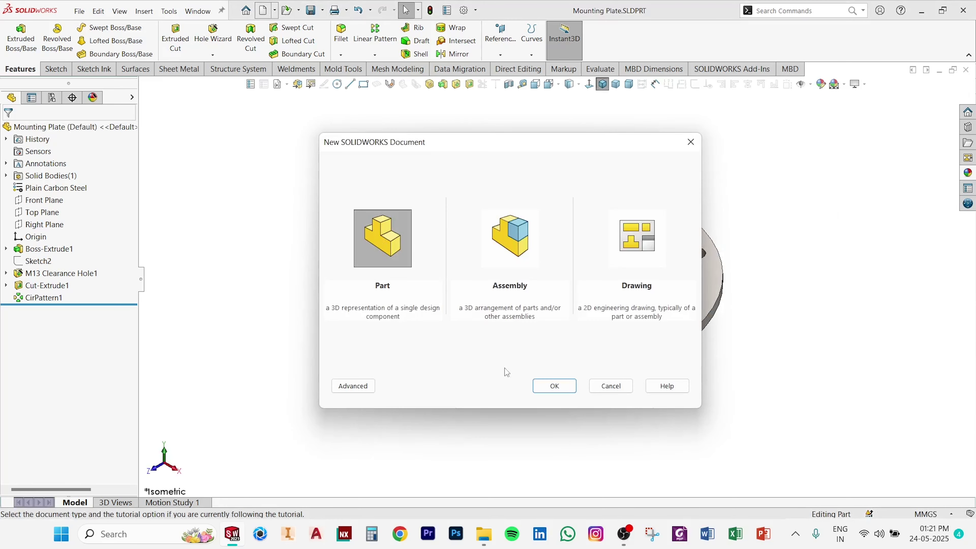
left_click(556, 385)
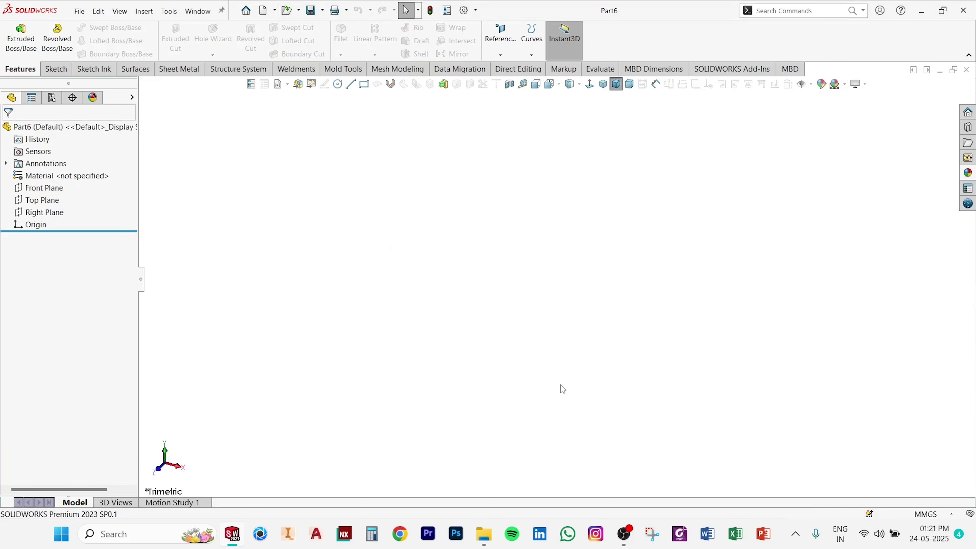
left_click(45, 188)
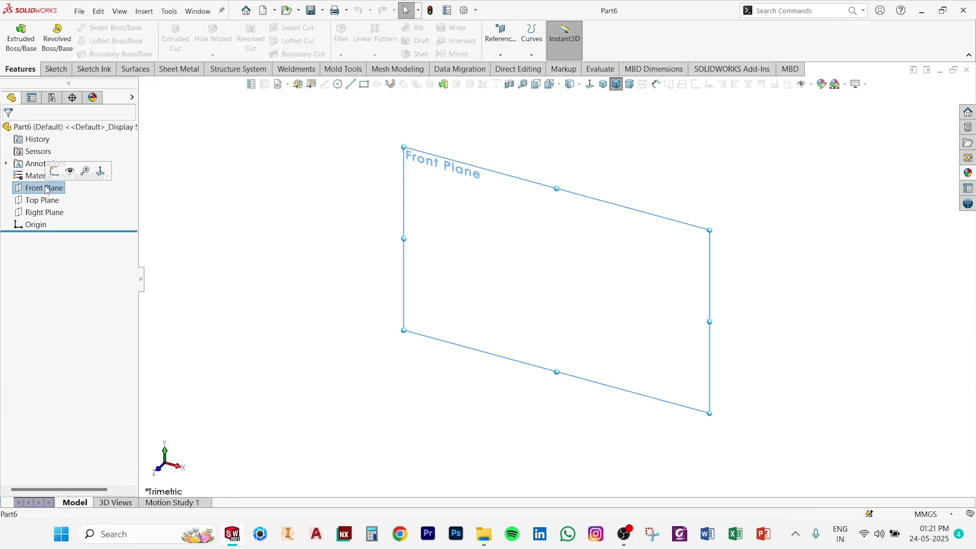
left_click(42, 200)
left_click(54, 183)
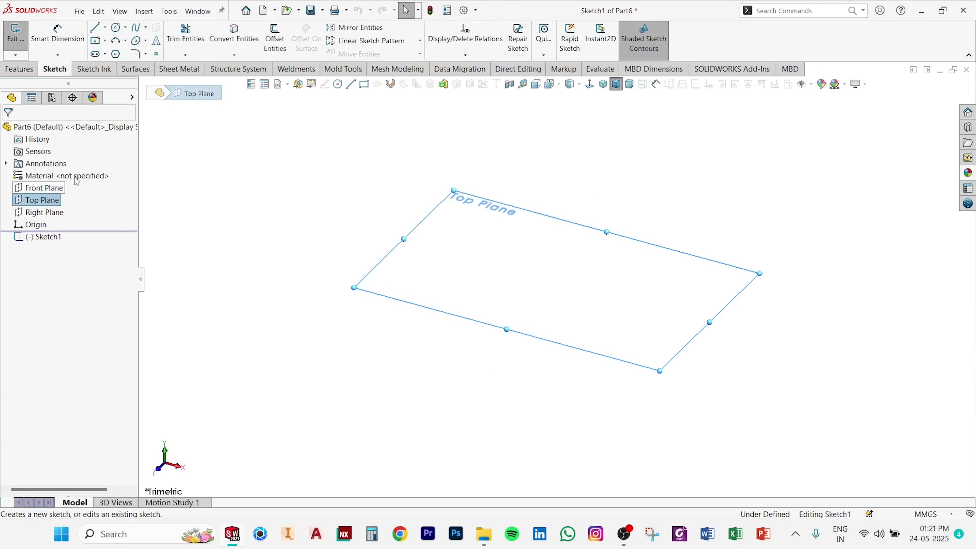
Sketch a circle about 97 mm in diameter centred on the origin.
left_click(338, 84)
left_click(579, 286)
left_click(647, 351)
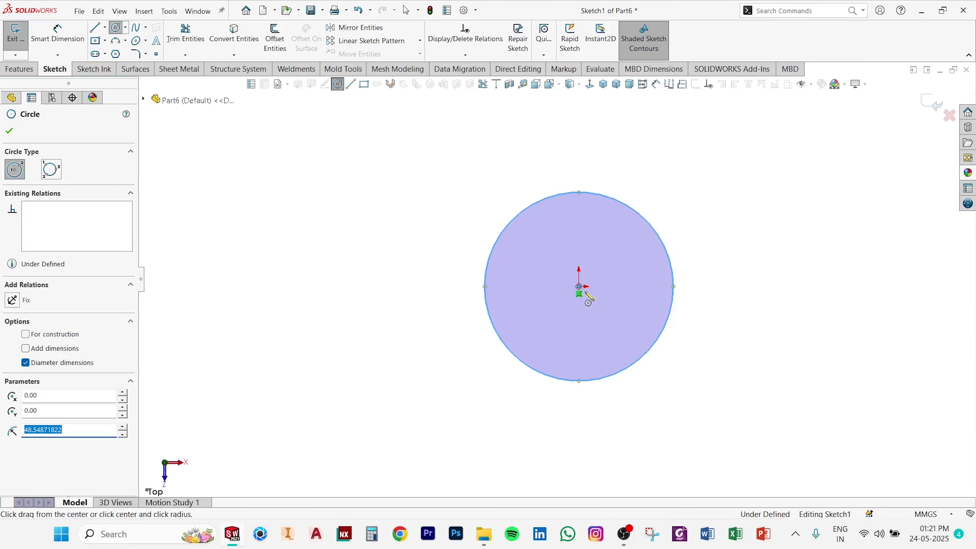
Sketch a concentric inner circle about 39 mm in diameter and set the outer circle's diameter to 93 mm.
left_click(618, 285)
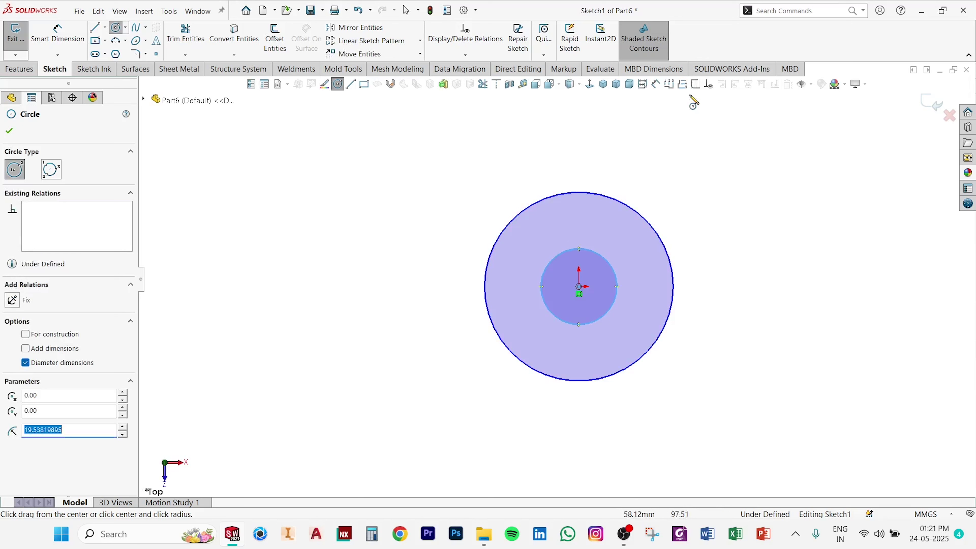
left_click(656, 84)
left_click(640, 215)
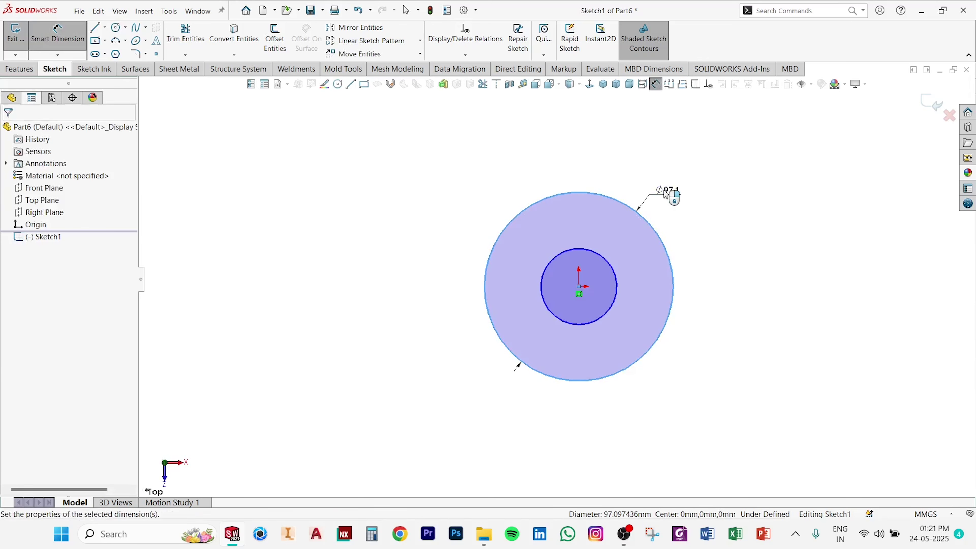
left_click(666, 194)
type("93")
key("Return")
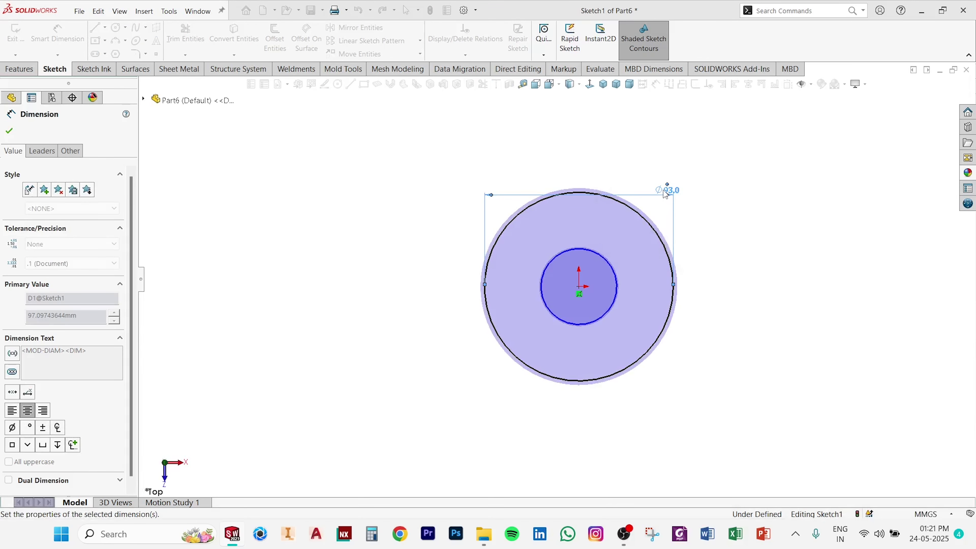
Set the inner circle's diameter to 36 mm.
left_click(616, 273)
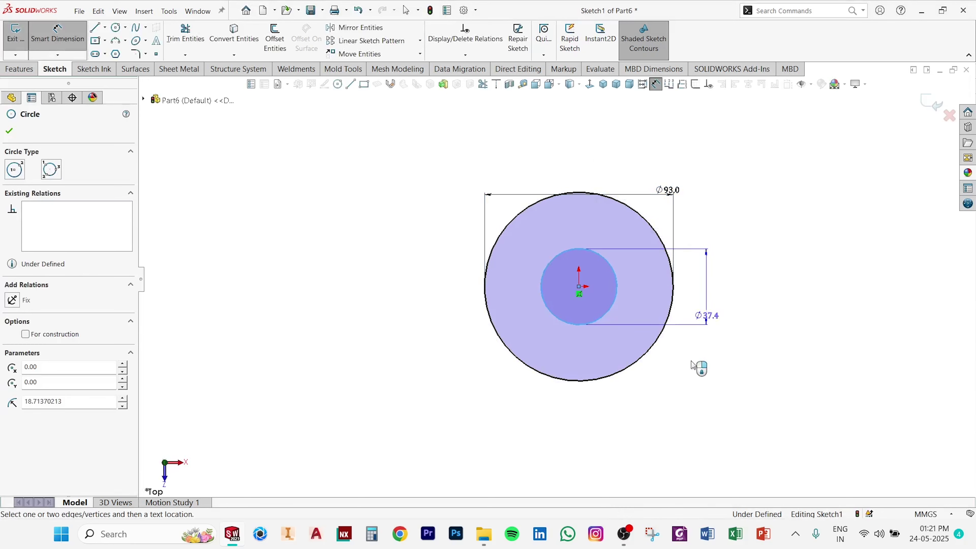
left_click(683, 362)
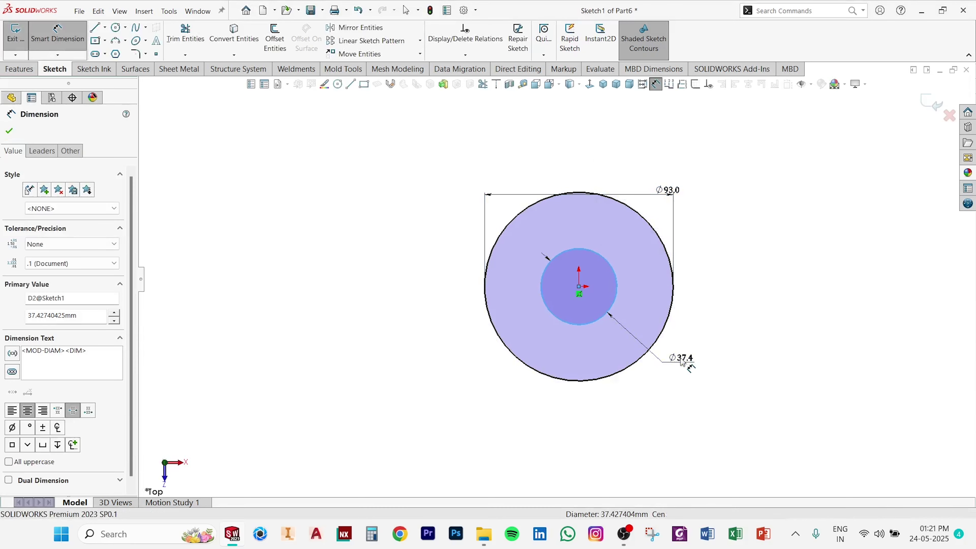
type("36")
key("Return")
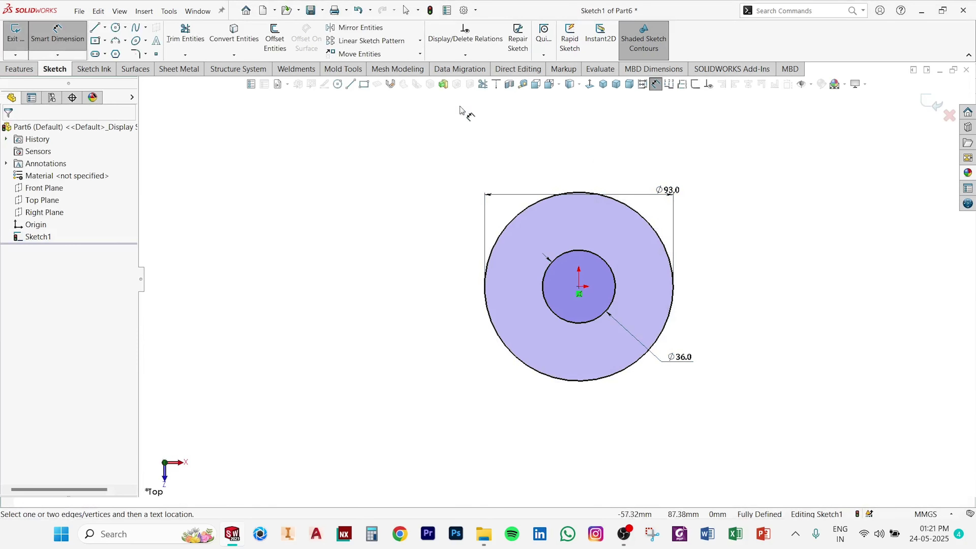
Extrude the ring profile 5 mm and assign Plain Carbon Steel as the part's material.
left_click(446, 84)
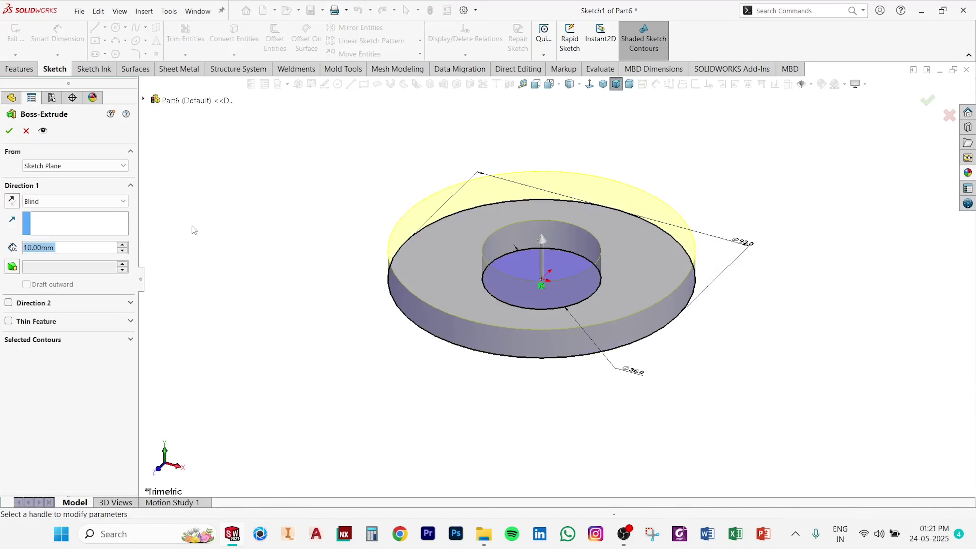
type("5")
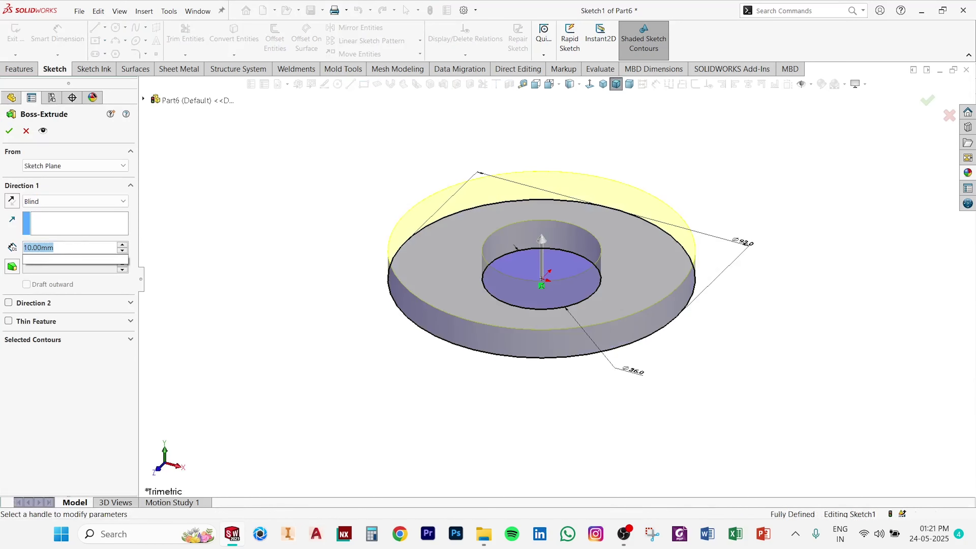
key("Return")
left_click(9, 131)
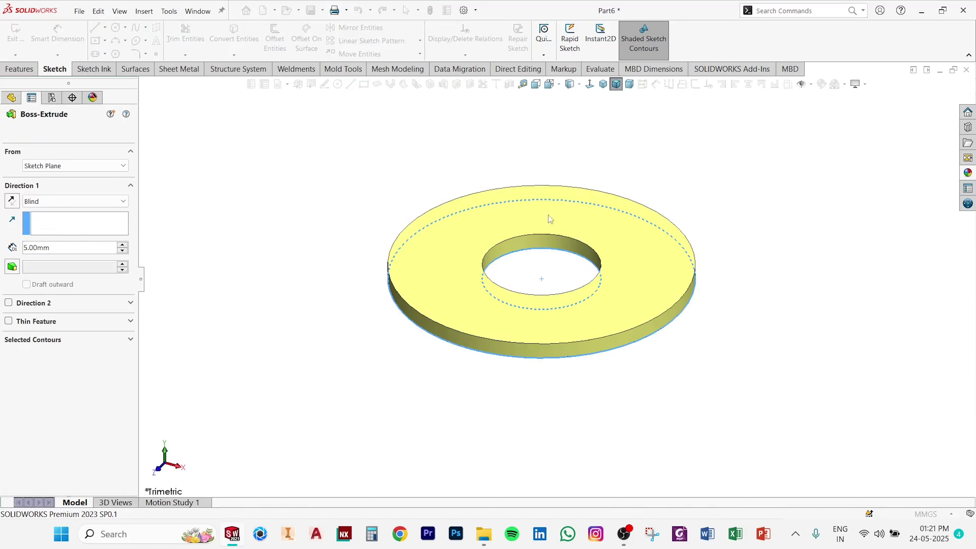
right_click(81, 187)
left_click(116, 231)
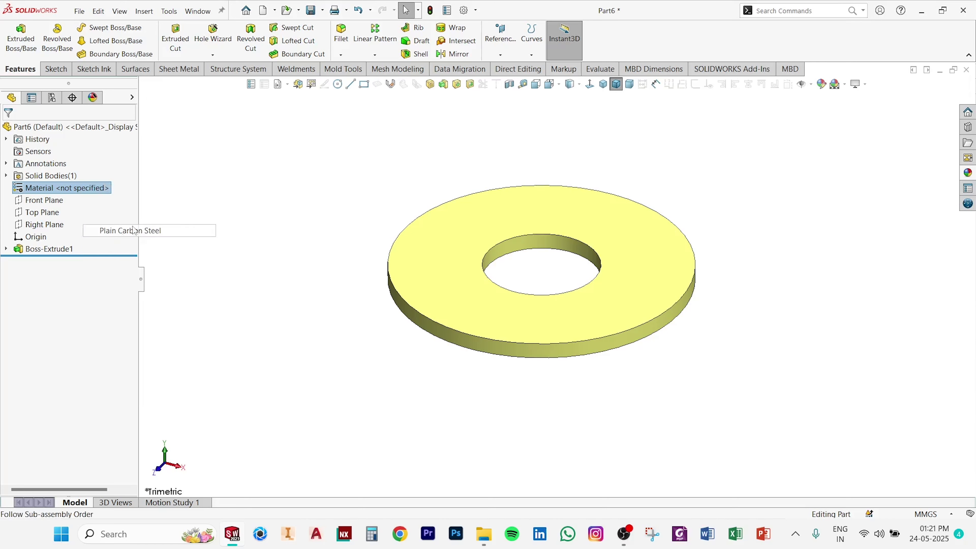
Start a sketch on the ring's top face and draw a circle about 82 mm in diameter centred on the origin.
left_click(567, 209)
left_click(599, 179)
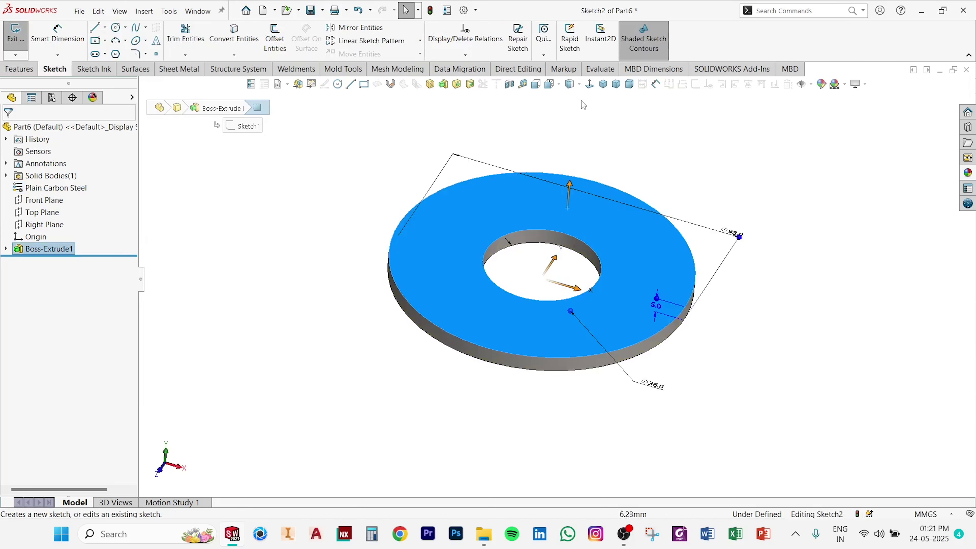
left_click(589, 85)
left_click(569, 245)
left_click(589, 84)
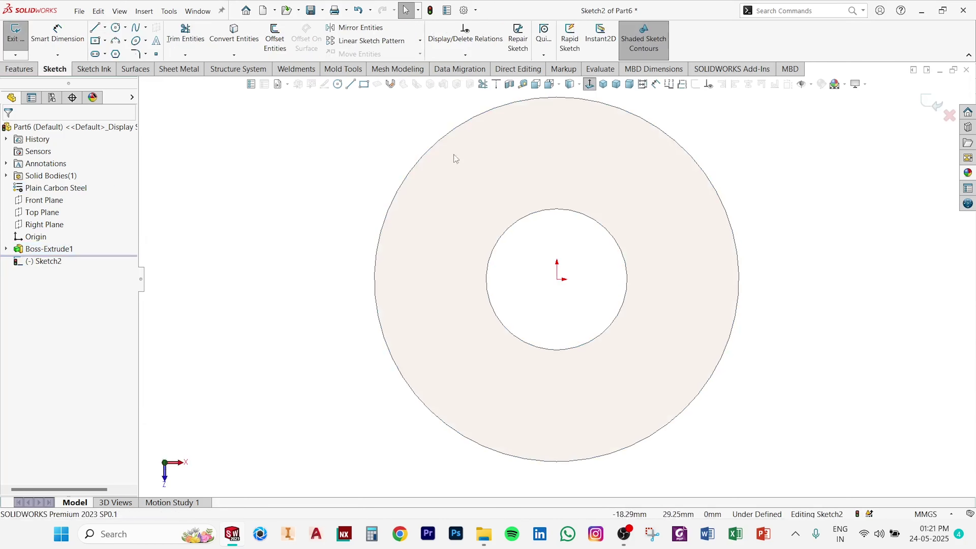
left_click(338, 84)
left_click(557, 278)
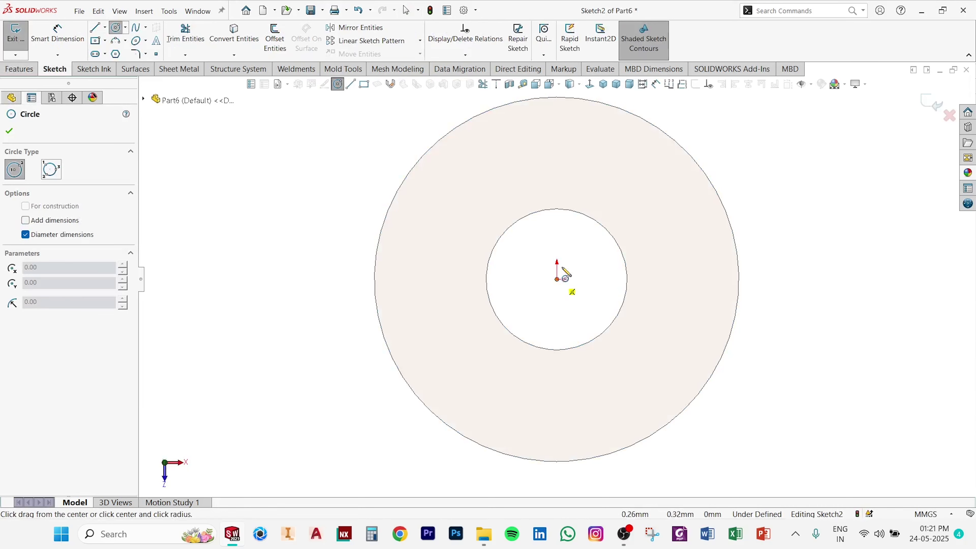
left_click(668, 162)
key("Escape")
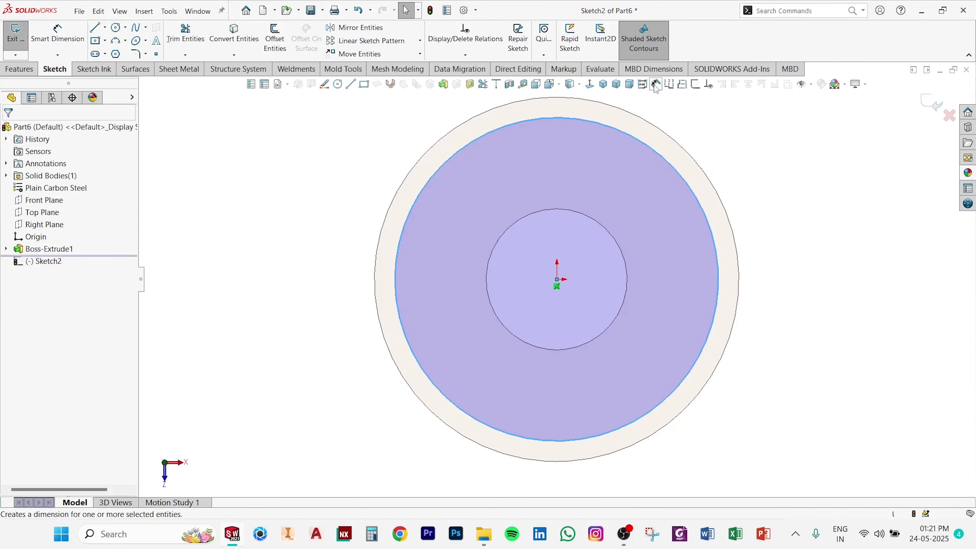
Set the new circle's diameter to 81 mm and convert it to construction geometry.
left_click(655, 84)
left_click(665, 157)
left_click(718, 111)
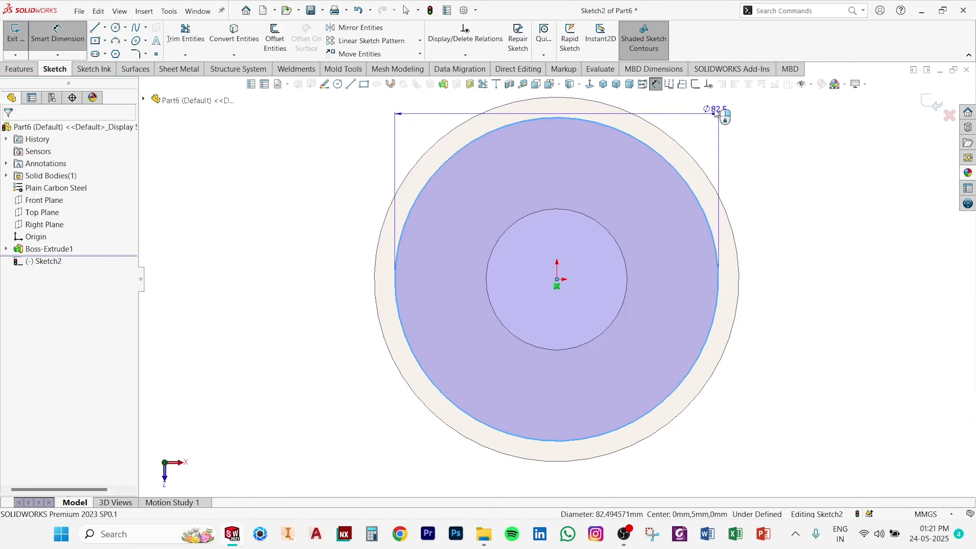
type("81")
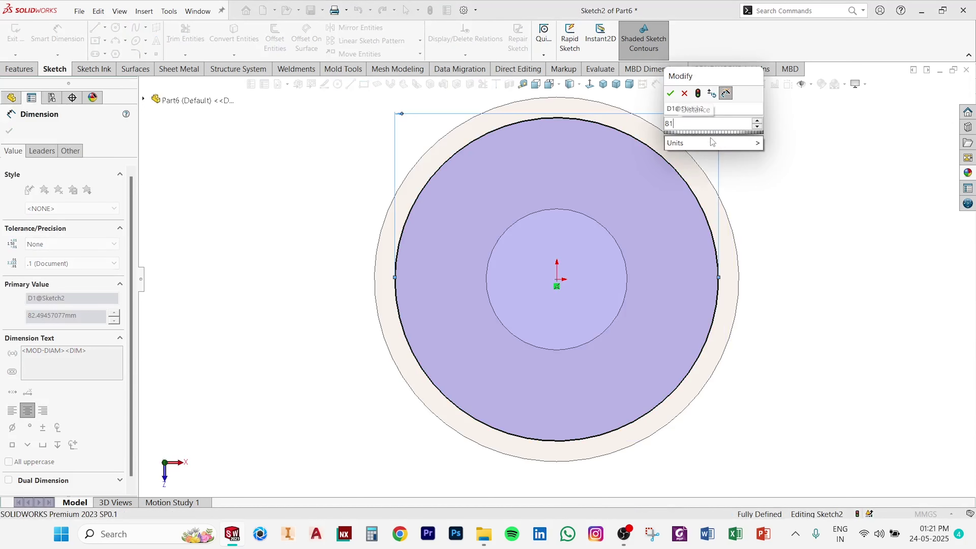
key("Return")
key("Escape")
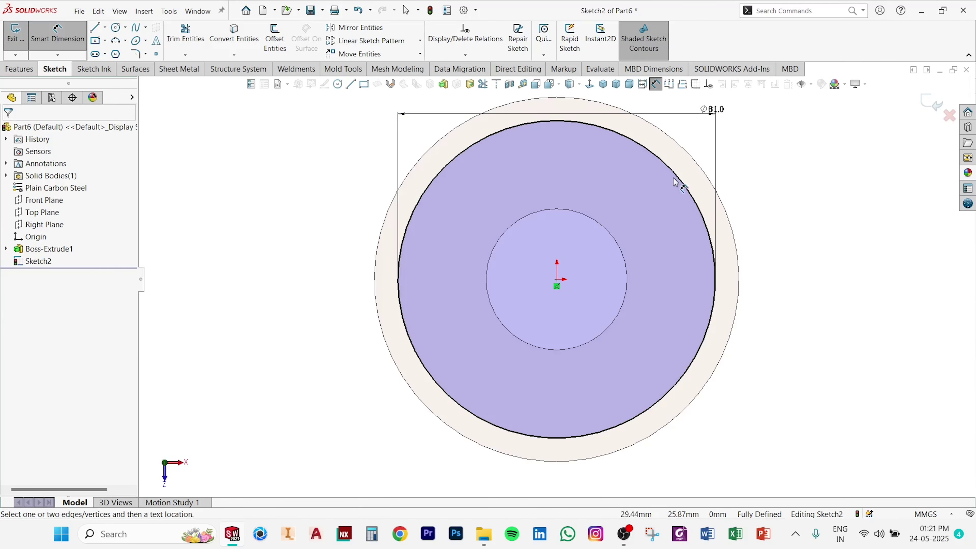
left_click(684, 186)
left_click(725, 146)
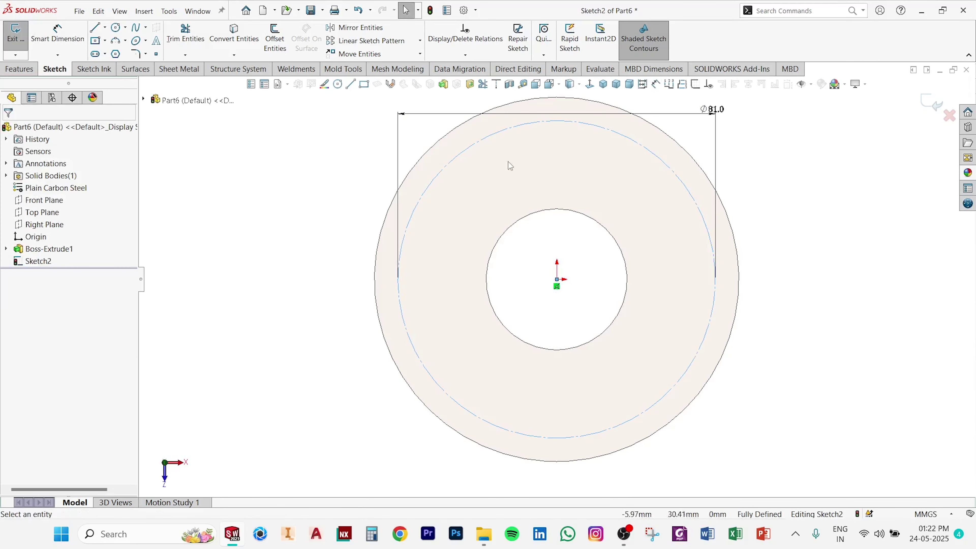
Sketch a small circle about 5.4 mm in diameter on the construction circle, vertically above the origin.
left_click(337, 84)
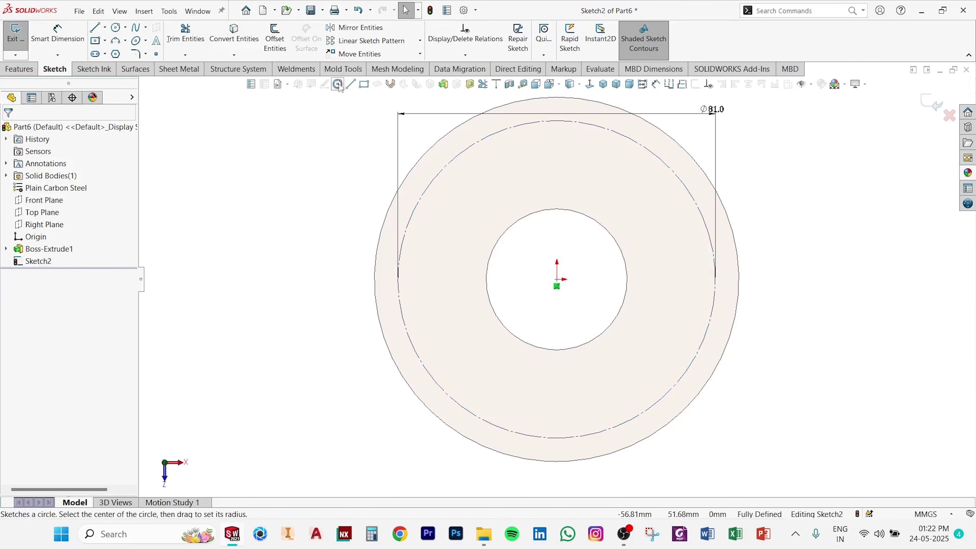
left_click(557, 120)
left_click(568, 123)
key("Escape")
Set the small circle's diameter to 7 mm and cut-extrude it 5 mm deep through the ring.
left_click(657, 86)
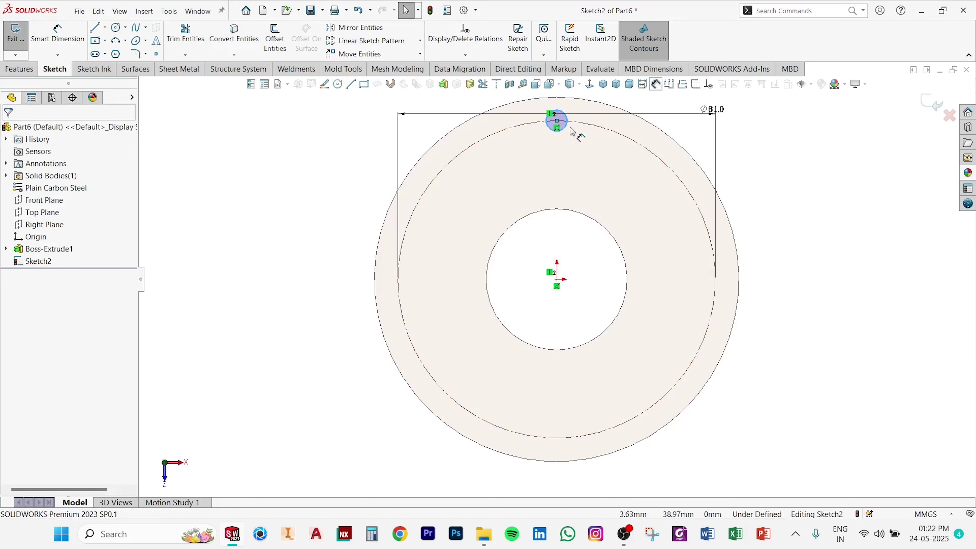
left_click(563, 130)
left_click(584, 148)
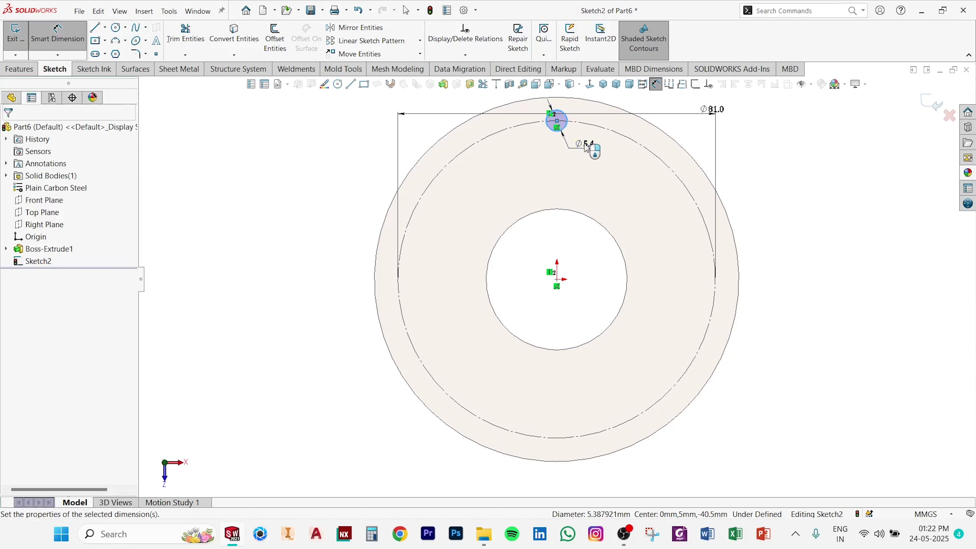
type("7")
key("Return")
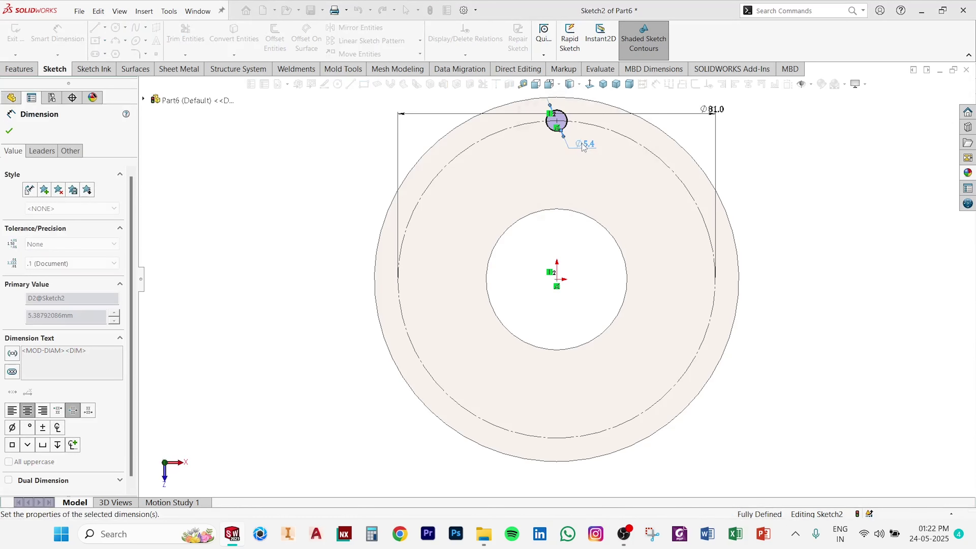
key("Escape")
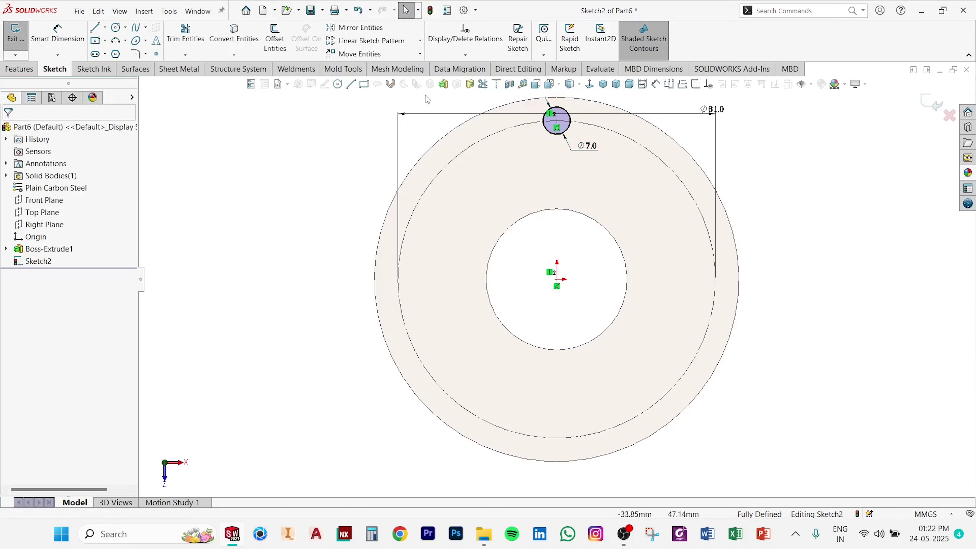
left_click(469, 86)
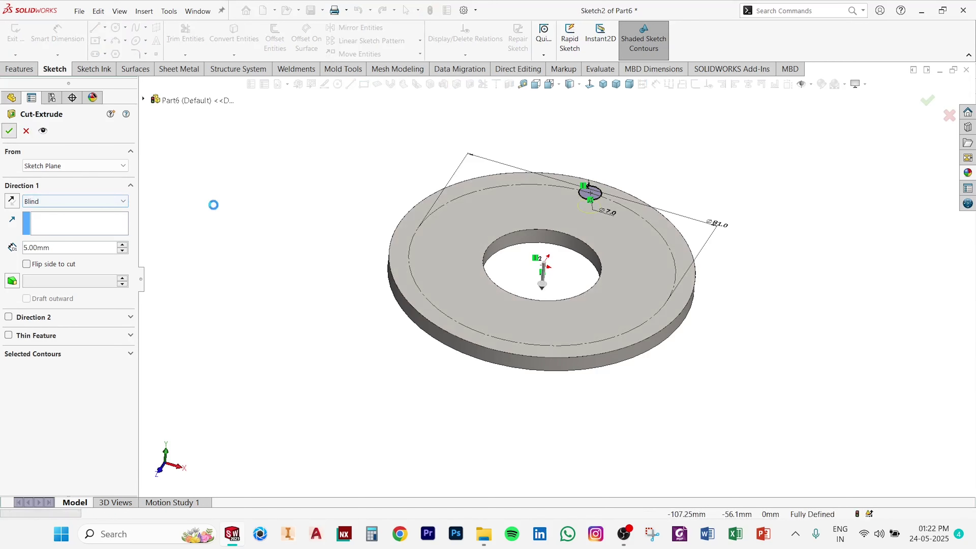
left_click(617, 146)
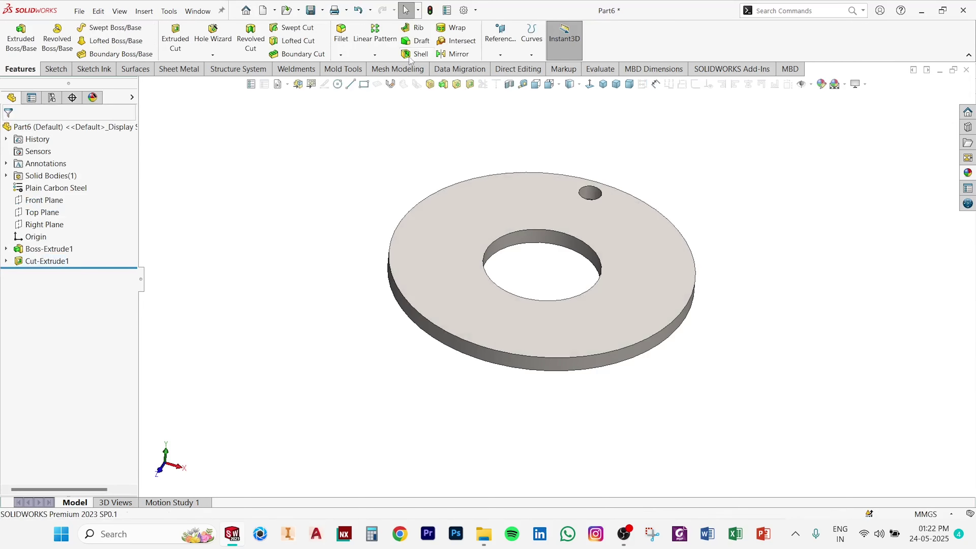
Circular-pattern the 7 mm hole around the central bore's edge with 3 equally spaced instances over 360 degrees.
left_click(376, 55)
left_click(385, 81)
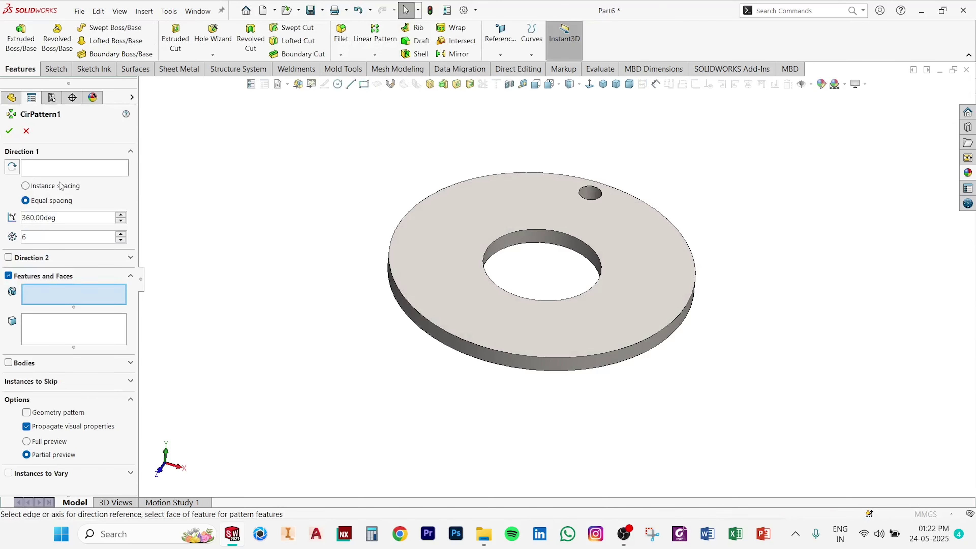
left_click(537, 230)
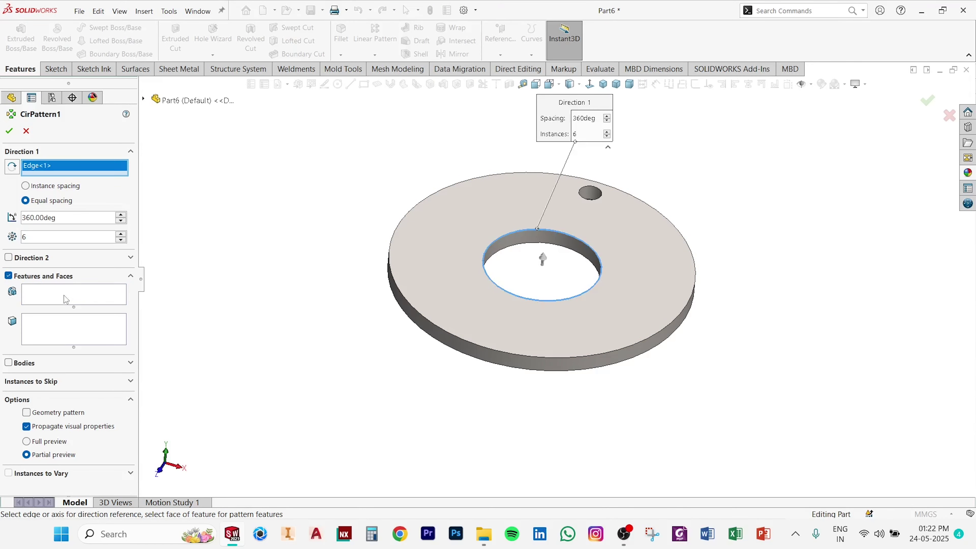
left_click(591, 195)
double_click(25, 237)
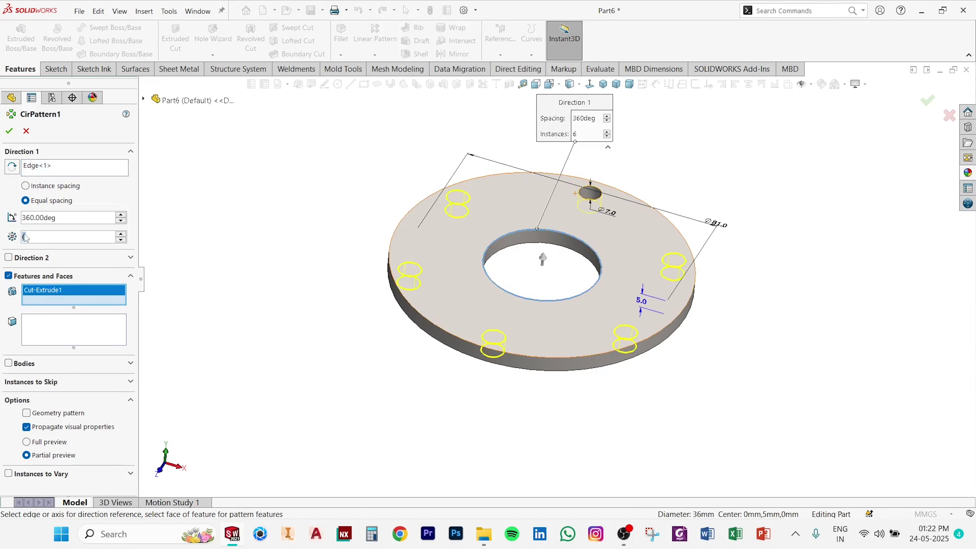
type("3")
left_click(9, 131)
Save the part as Housing Cap in the Screw folder and show it in isometric view.
middle_click_drag(266, 201, 269, 331)
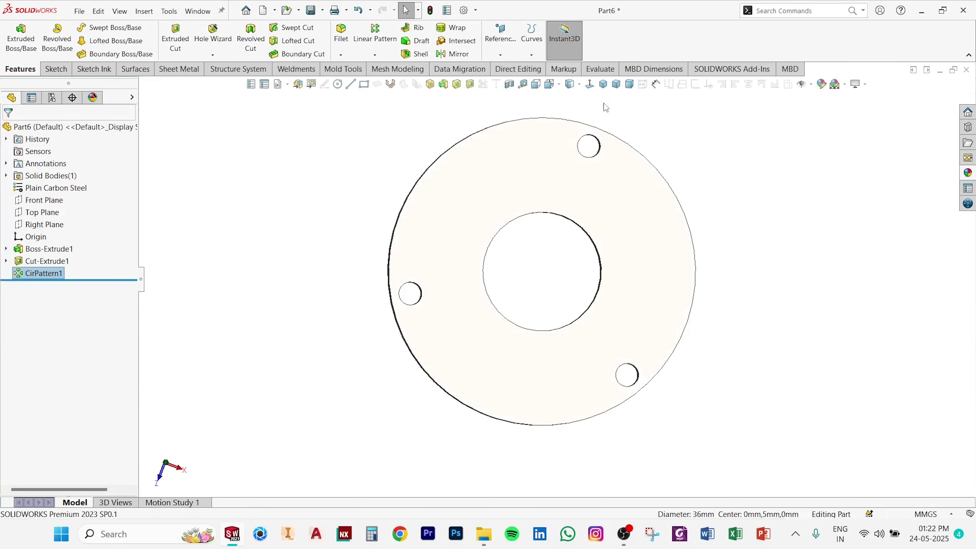
left_click(603, 84)
mouse_move(752, 216)
middle_mouse_down()
mouse_move(670, 221)
mouse_move(696, 306)
mouse_move(711, 296)
middle_mouse_up()
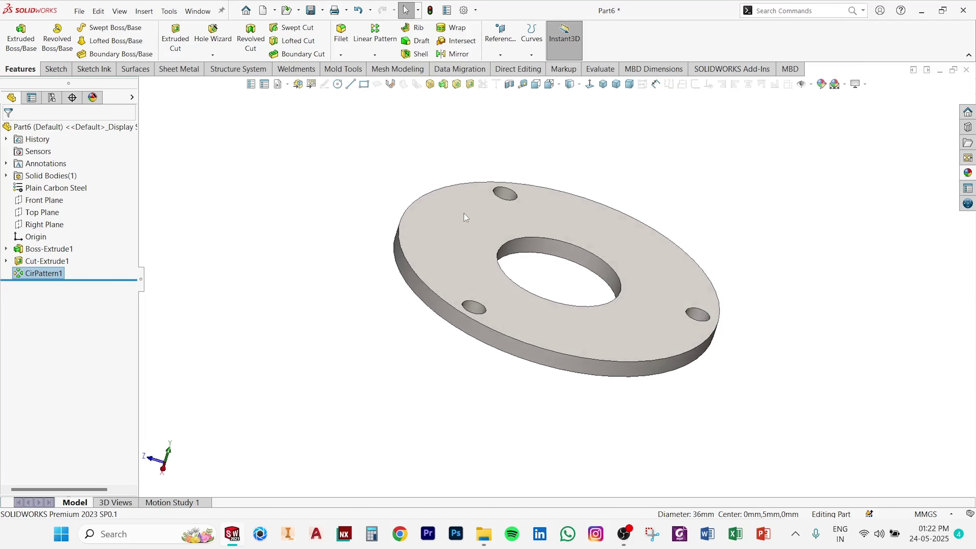
left_click(603, 85)
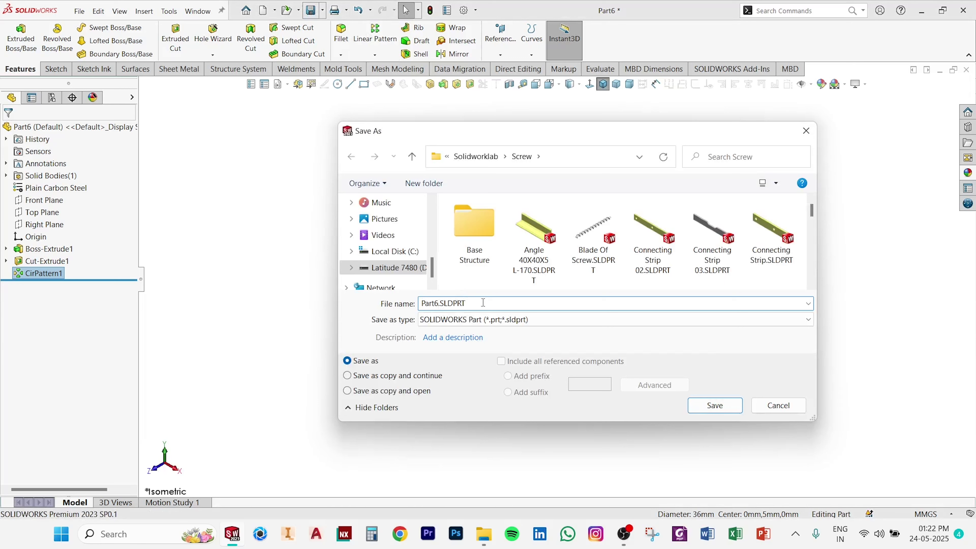
type("Hou")
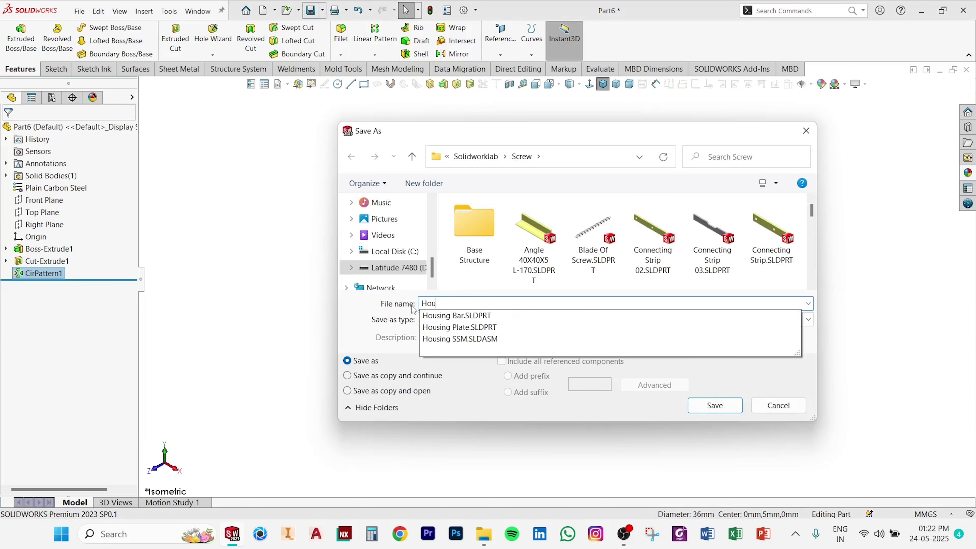
type("sing Cap")
left_click(715, 405)
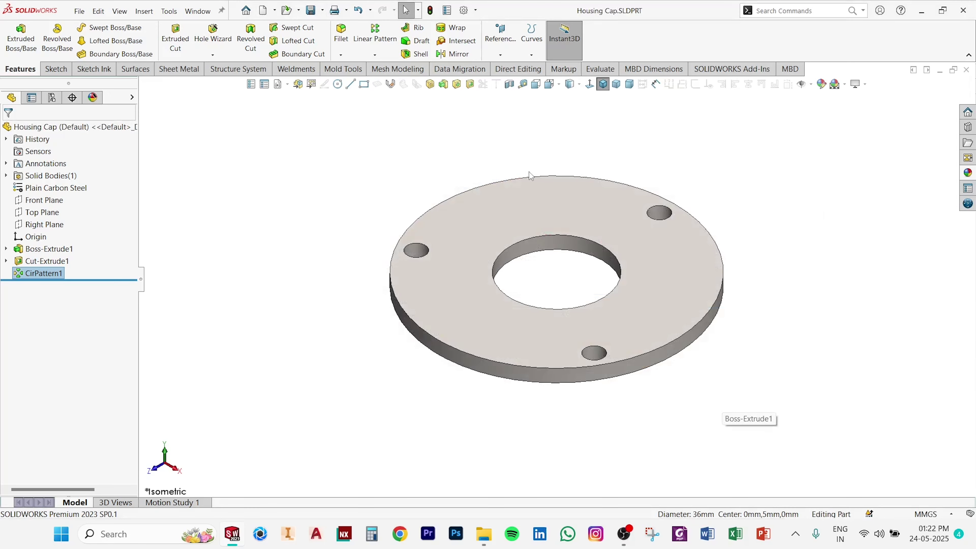
left_click(522, 140)
middle_click_drag(642, 132, 600, 295)
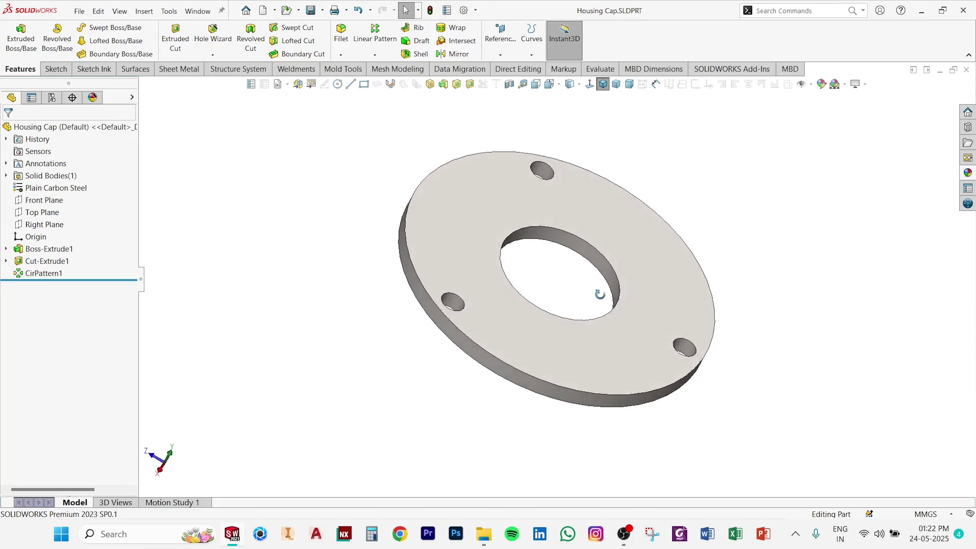
key("ctrl+7")
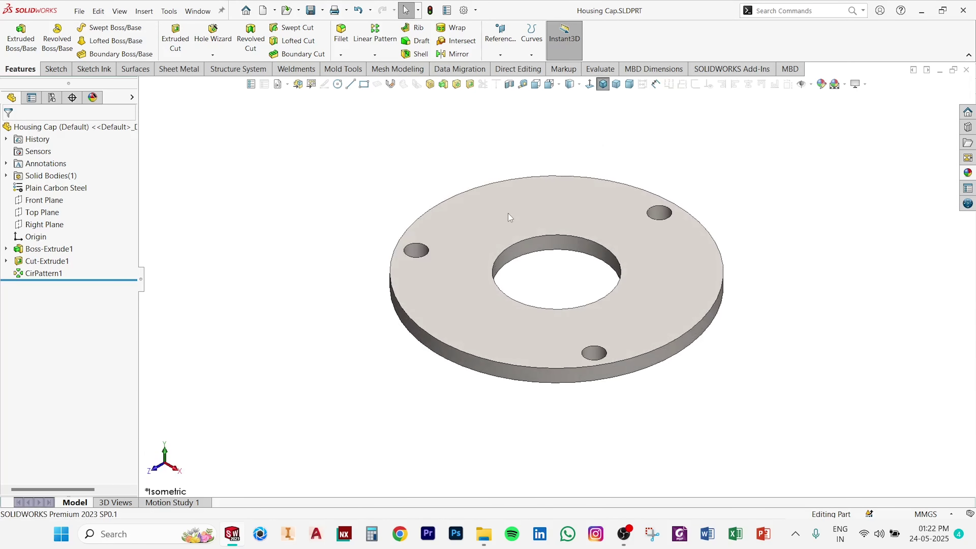